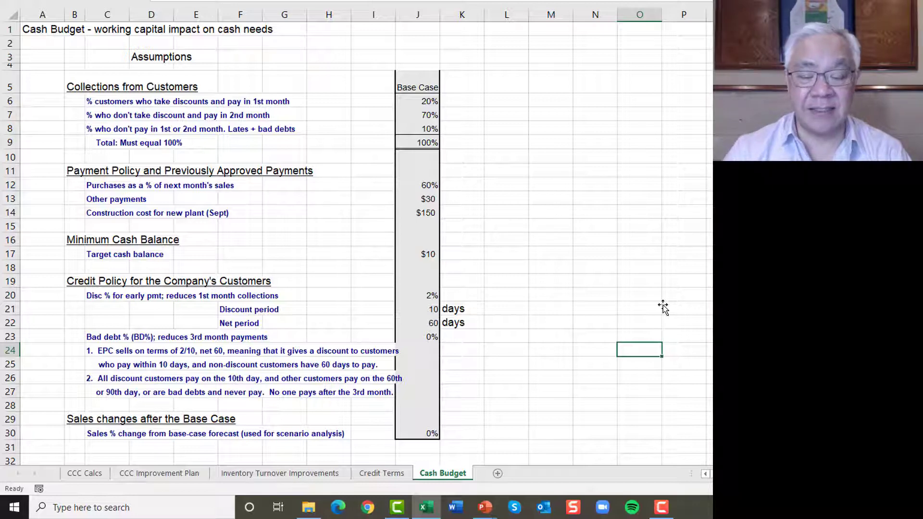
# Highlight May–January gross sales and the adjusted sales forecast, noting May's 0% adjustment
pyautogui.scroll(-12, 671, 271)
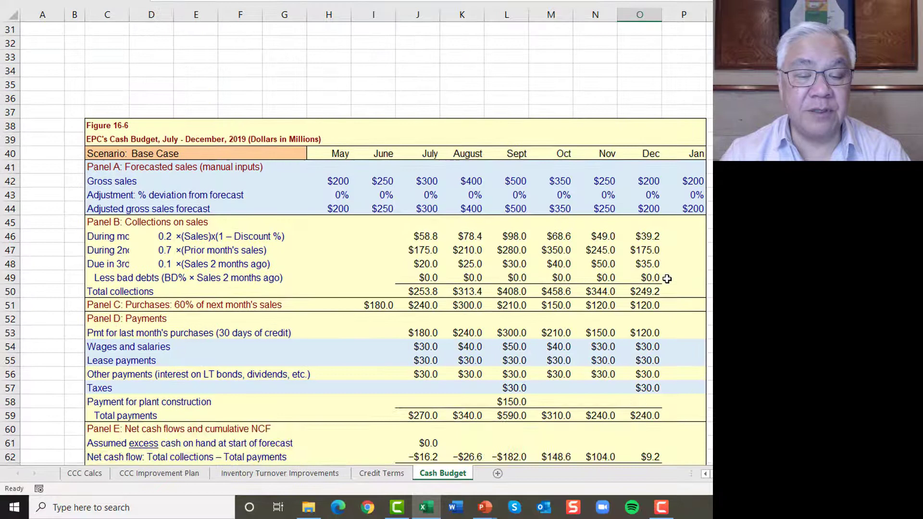
pyautogui.scroll(-1, 667, 279)
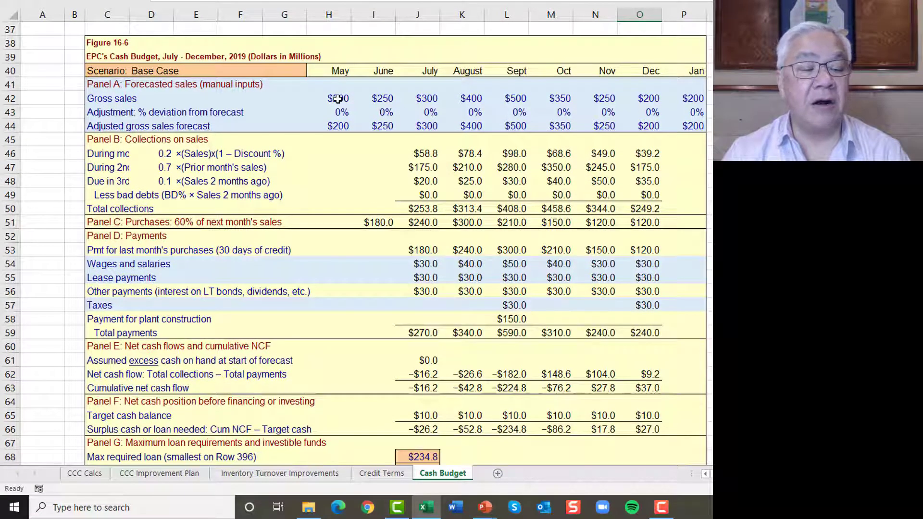
pyautogui.moveTo(338, 99); pyautogui.dragTo(673, 98)
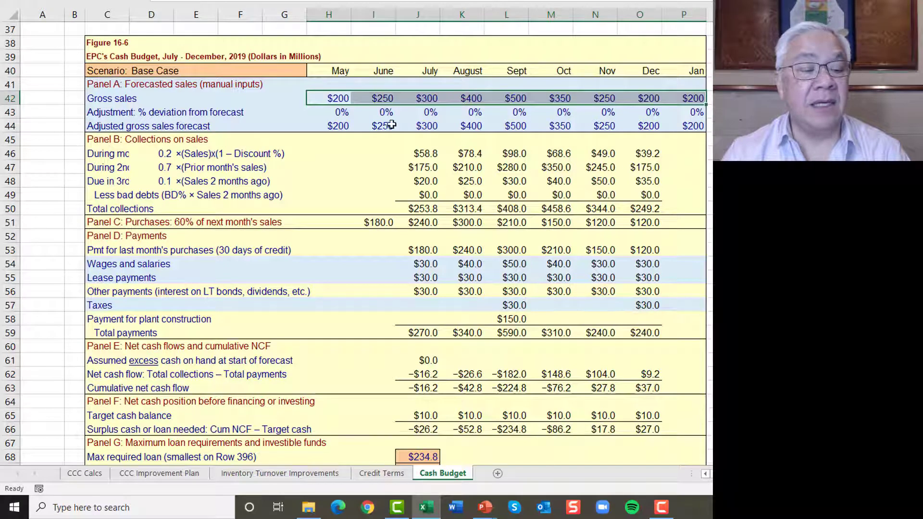
pyautogui.click(342, 113)
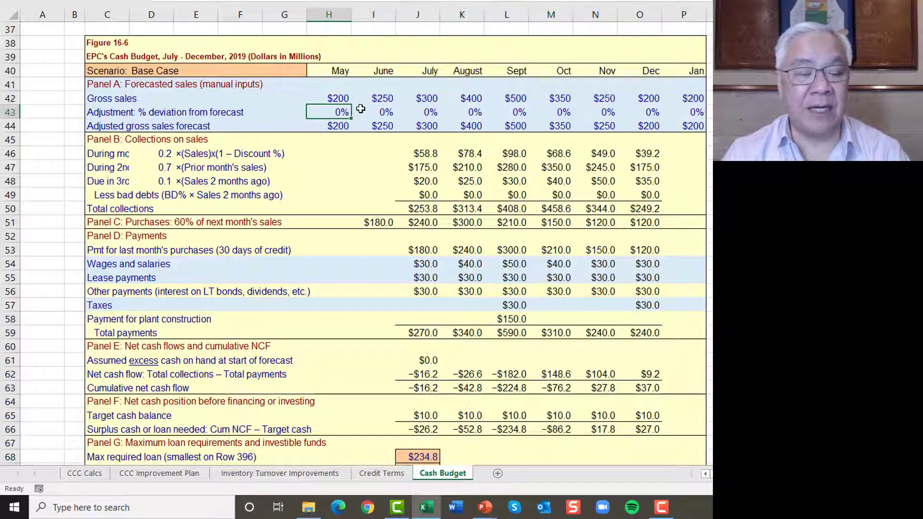
pyautogui.moveTo(336, 126); pyautogui.dragTo(678, 119)
pyautogui.click(678, 120)
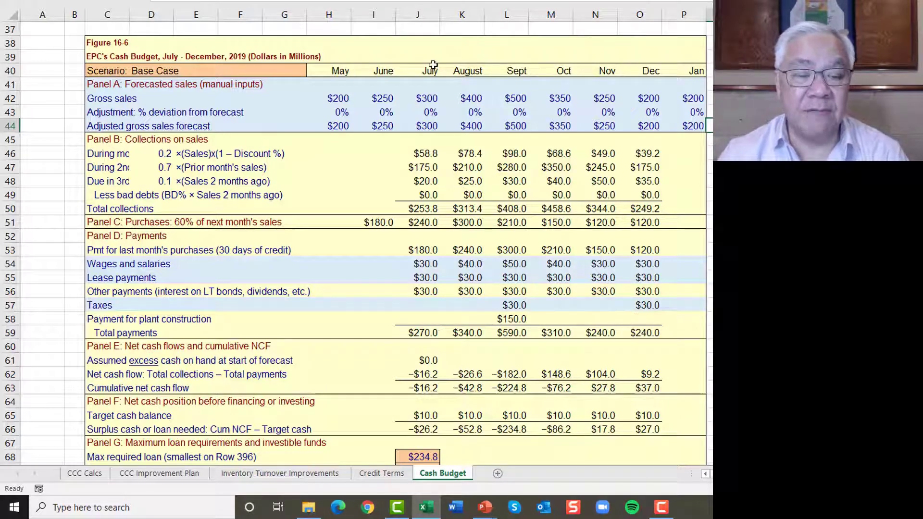
# Show July's first-month collections formula and compare it with the J6 and J20 discount assumptions
pyautogui.doubleClick(434, 158)
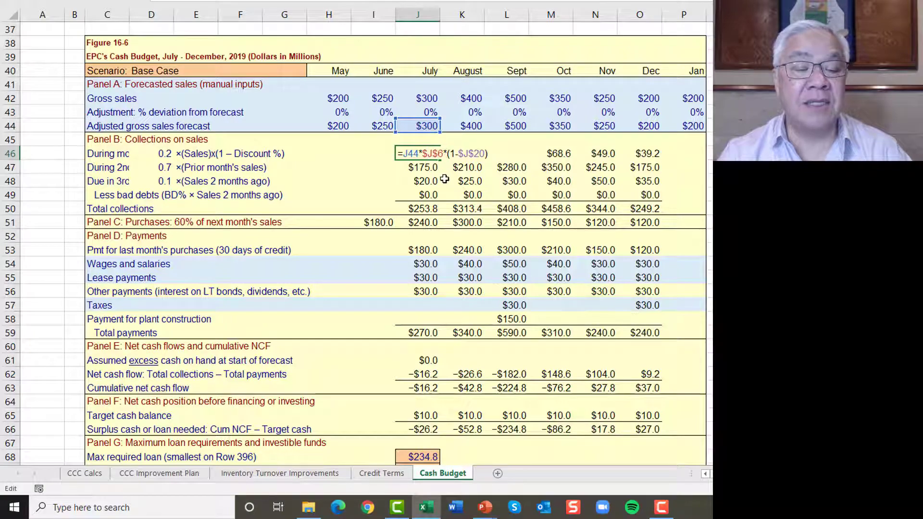
pyautogui.scroll(12, 437, 171)
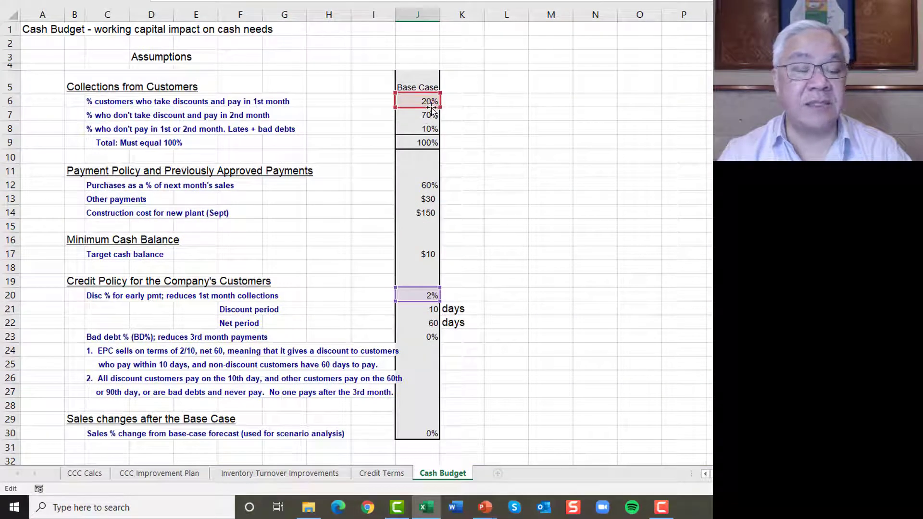
pyautogui.scroll(-11, 480, 158)
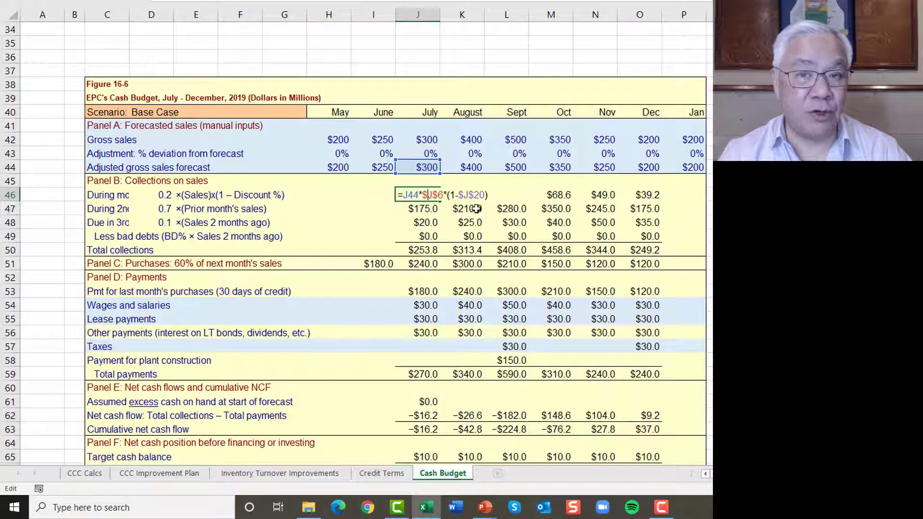
pyautogui.scroll(8, 477, 210)
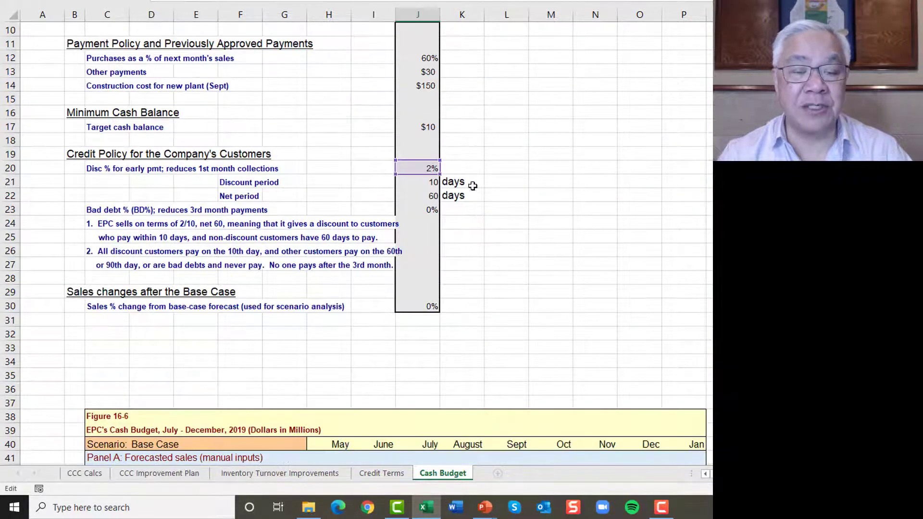
pyautogui.scroll(-4, 429, 206)
# Keep July's $58.8 result and display December's formula =O44*$J$6*(1-$J$20)
pyautogui.press('Return')
pyautogui.scroll(-5, 431, 246)
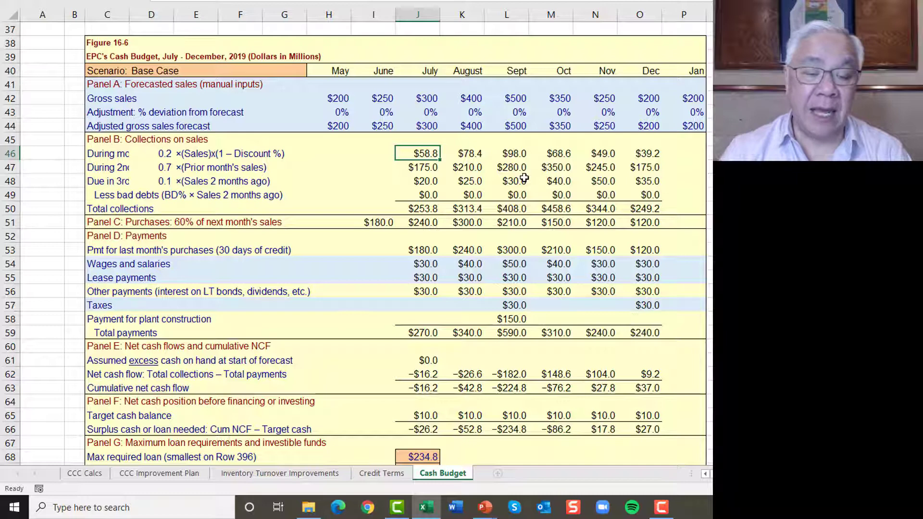
pyautogui.moveTo(428, 153); pyautogui.dragTo(657, 152)
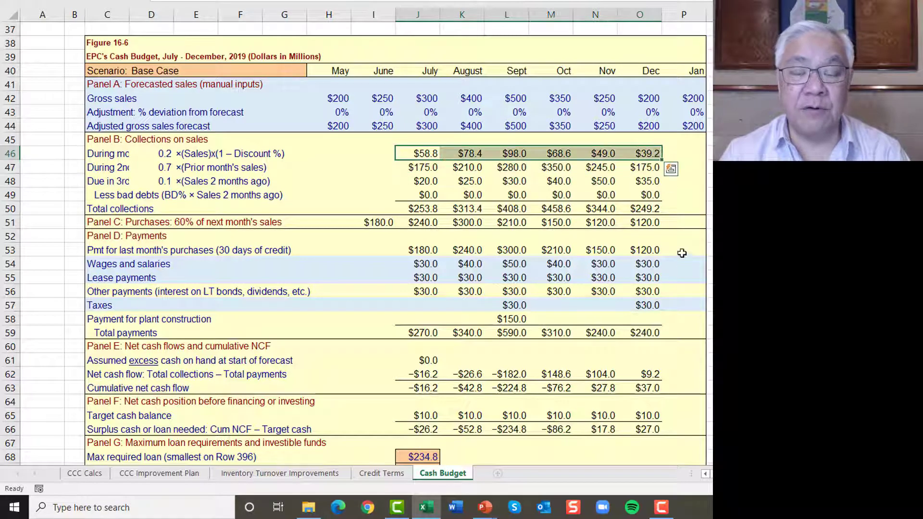
pyautogui.doubleClick(653, 153)
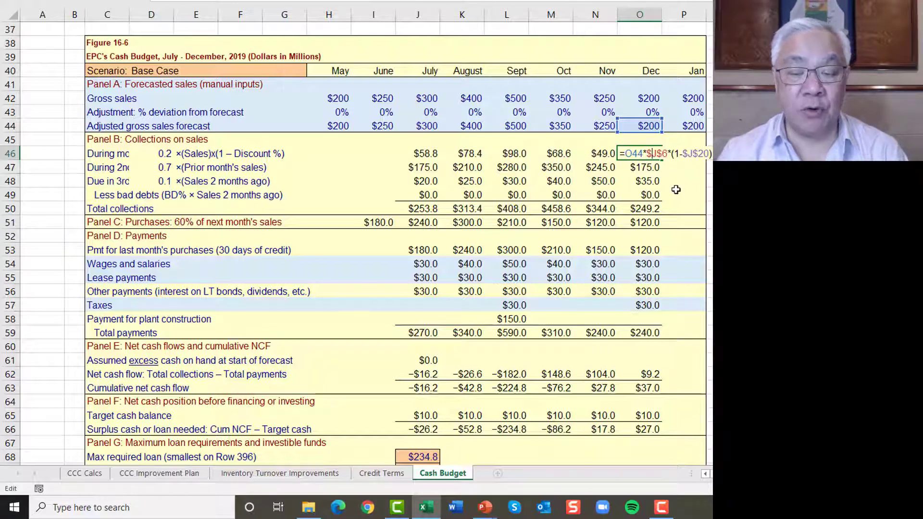
pyautogui.click(729, 222)
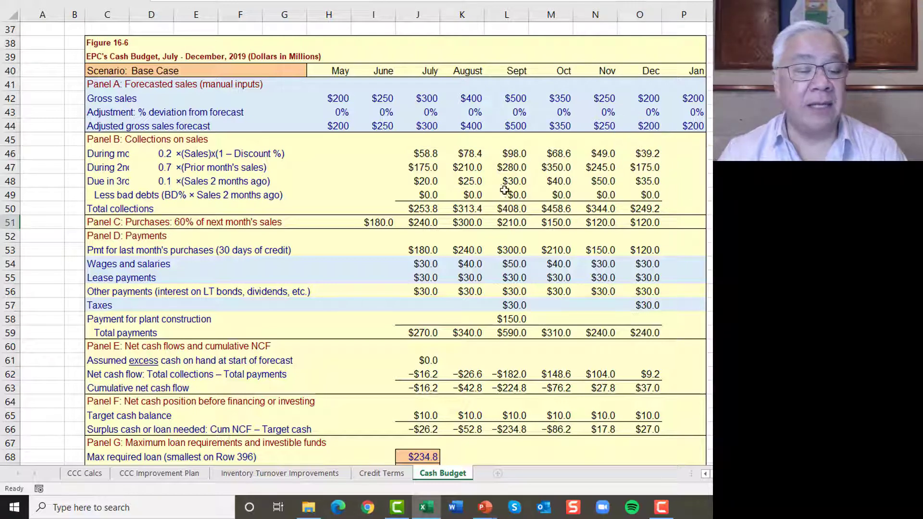
pyautogui.click(427, 169)
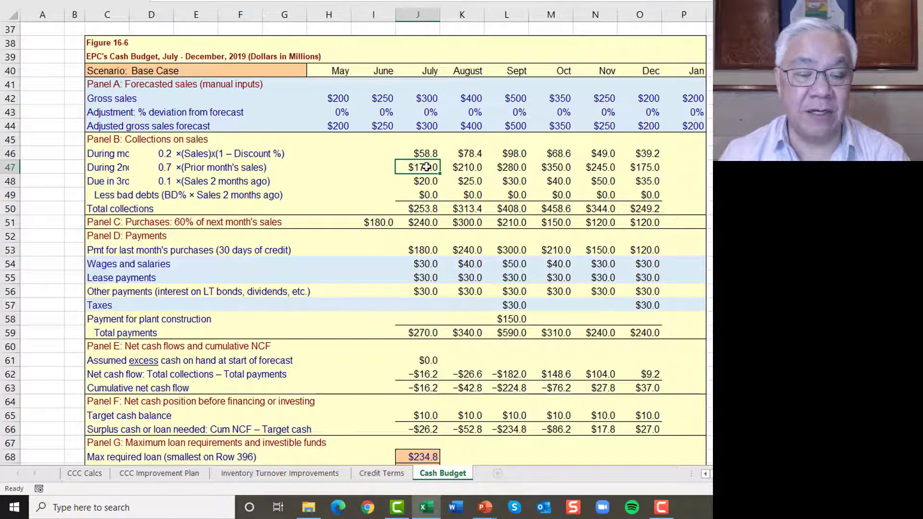
pyautogui.doubleClick(426, 167)
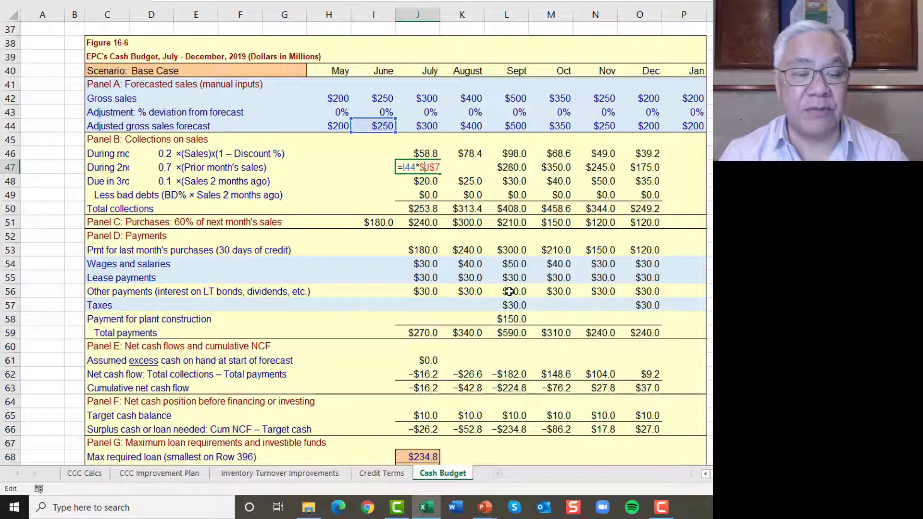
pyautogui.press('Return')
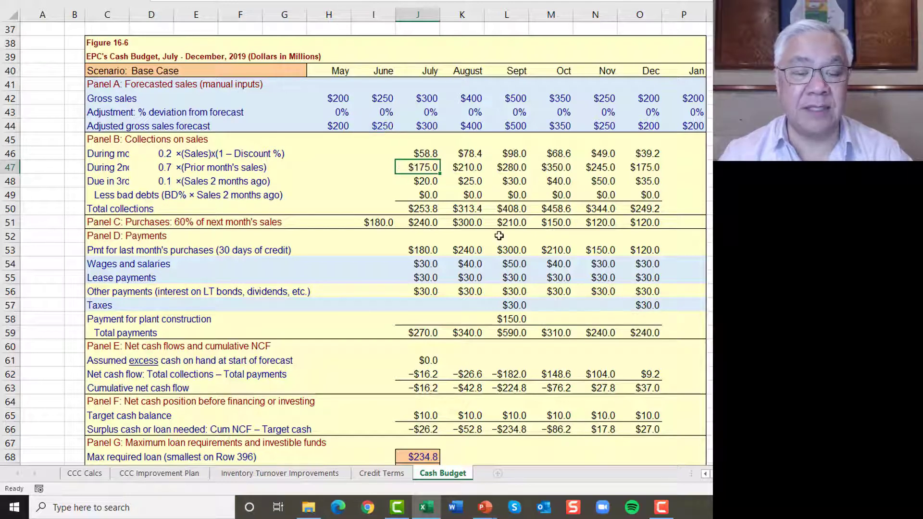
pyautogui.press('F2')
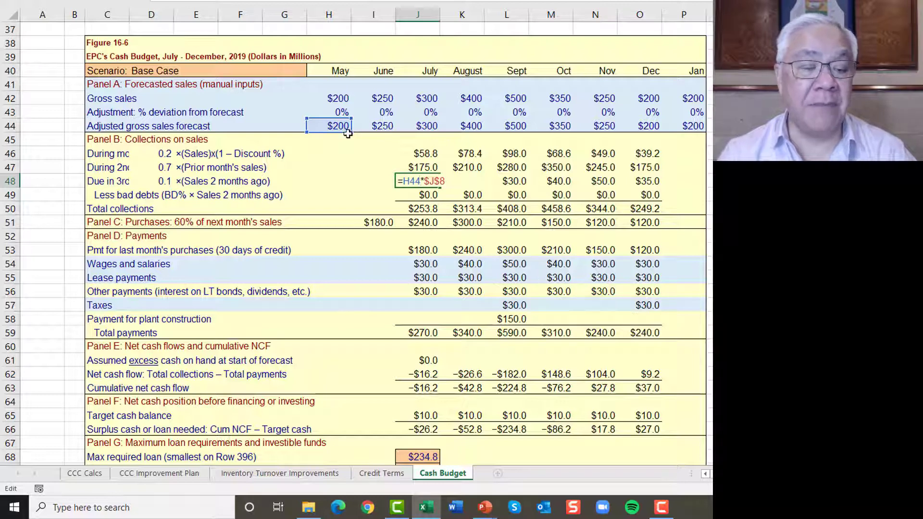
pyautogui.hotkey('ctrl', 'Return')
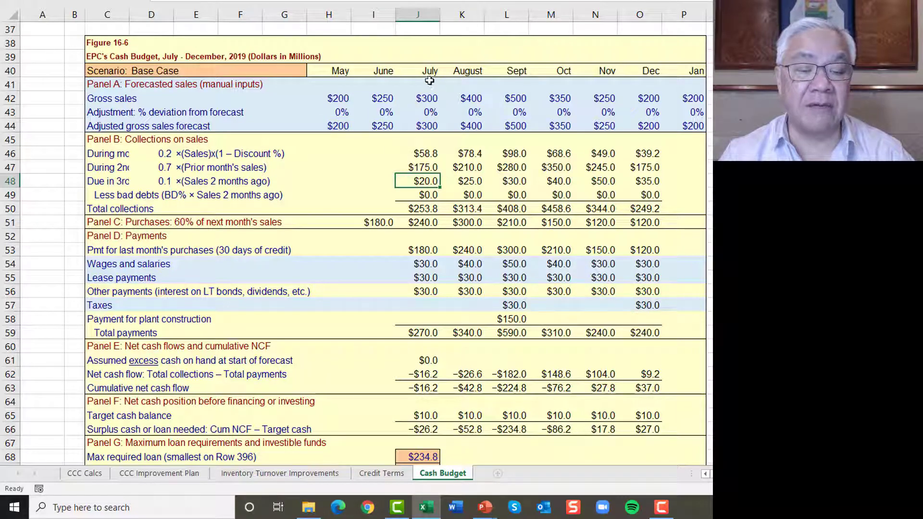
pyautogui.click(433, 152)
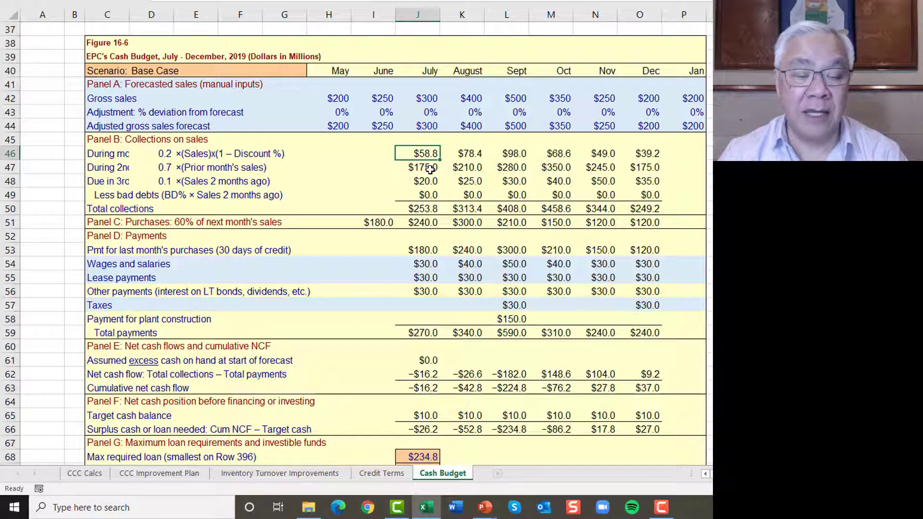
pyautogui.click(433, 169)
pyautogui.click(433, 180)
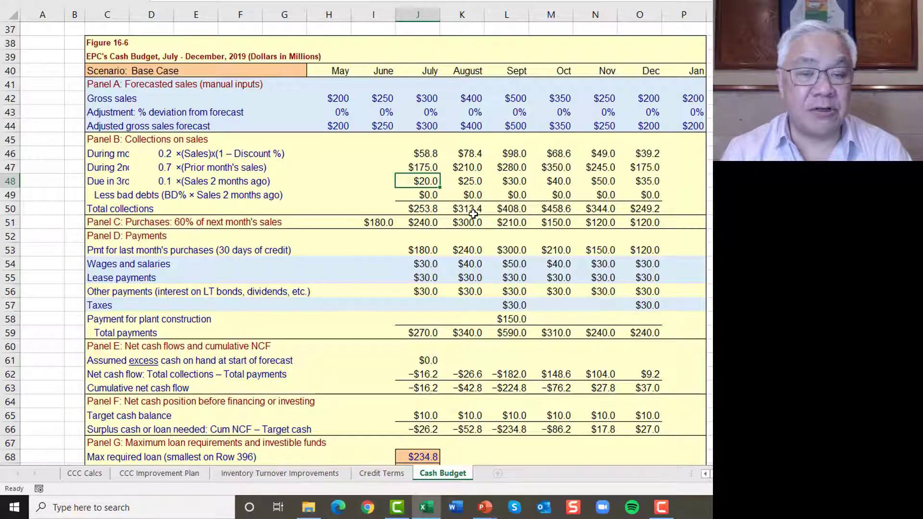
pyautogui.click(432, 100)
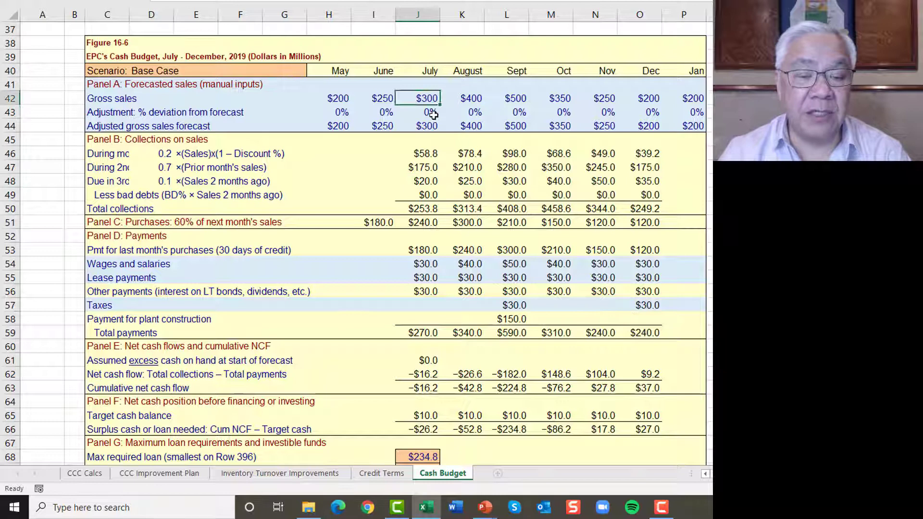
pyautogui.press('Down')
pyautogui.click(433, 210)
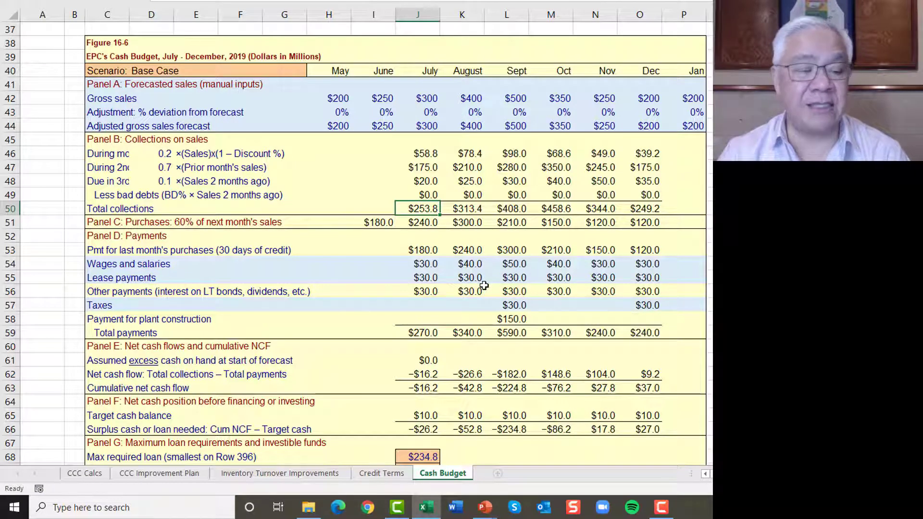
pyautogui.click(423, 250)
pyautogui.scroll(-1, 436, 238)
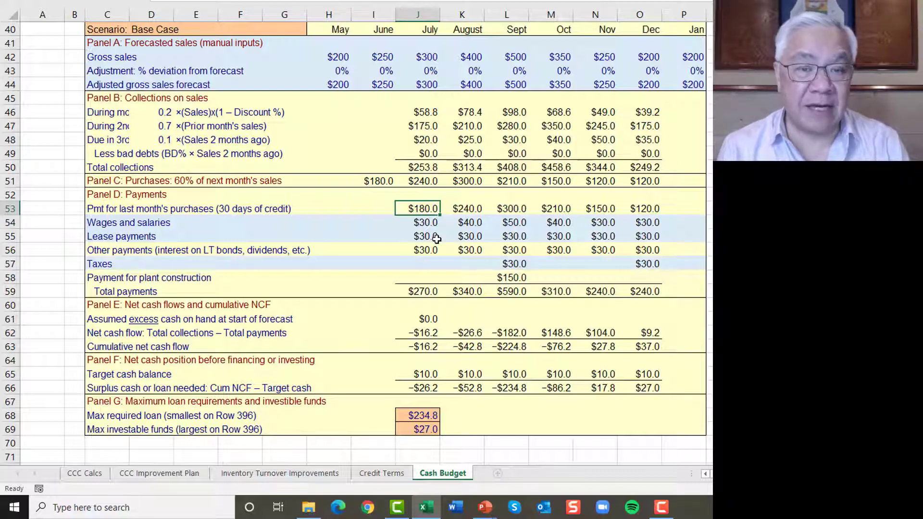
pyautogui.press('Up')
pyautogui.press('Up')
pyautogui.press('Left')
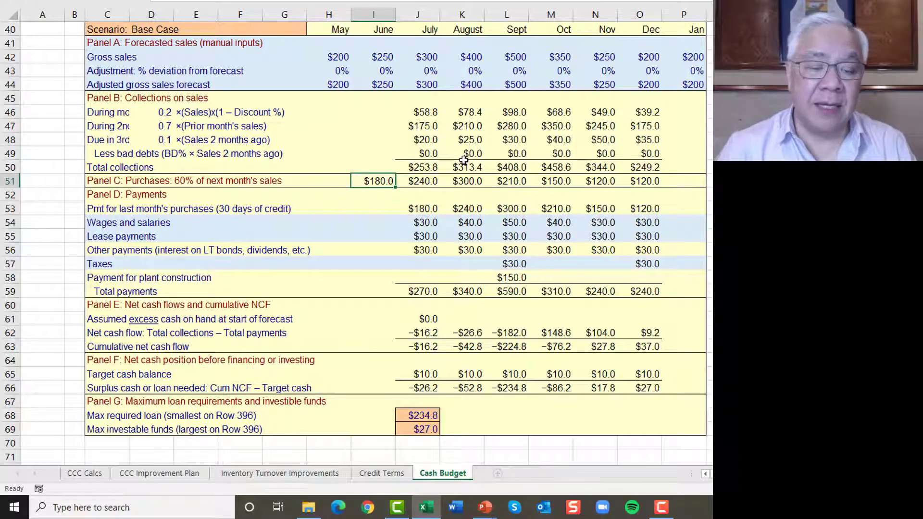
pyautogui.doubleClick(372, 183)
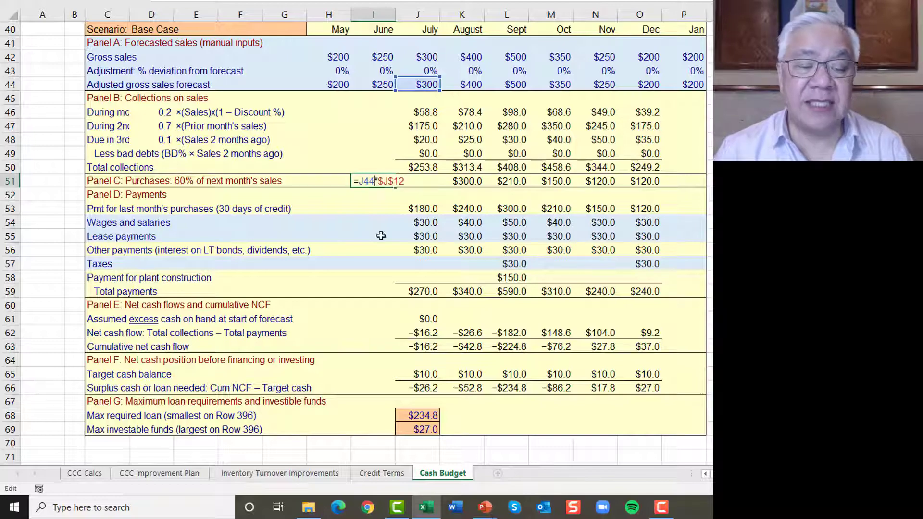
pyautogui.scroll(3, 457, 154)
pyautogui.scroll(7, 457, 154)
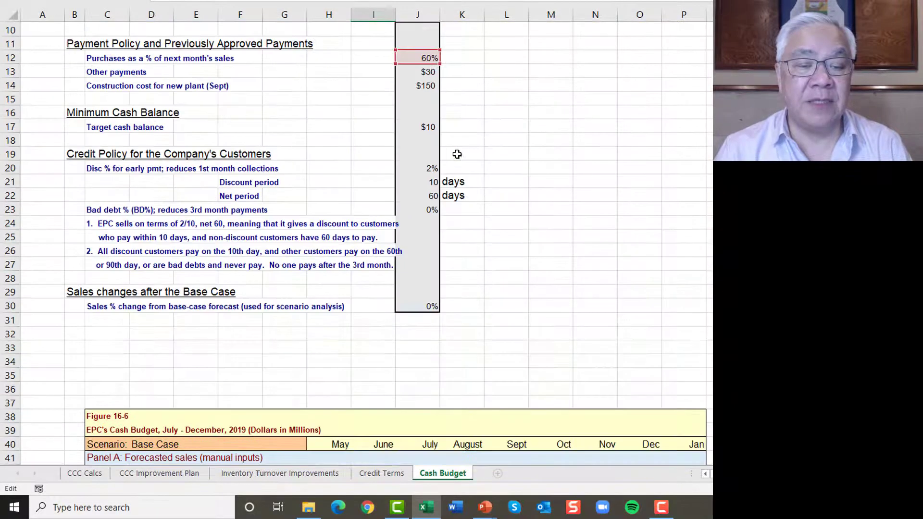
pyautogui.scroll(-6, 442, 96)
pyautogui.scroll(-4, 457, 124)
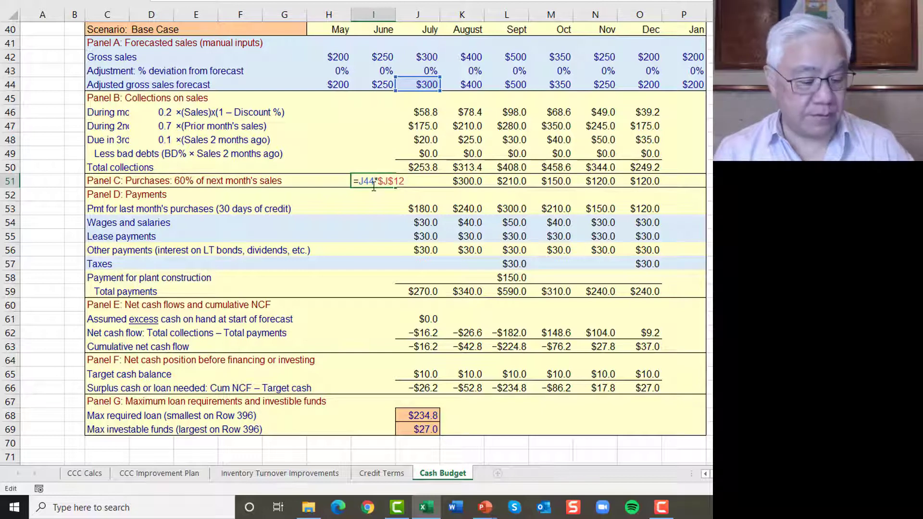
pyautogui.hotkey('ctrl', 'Return')
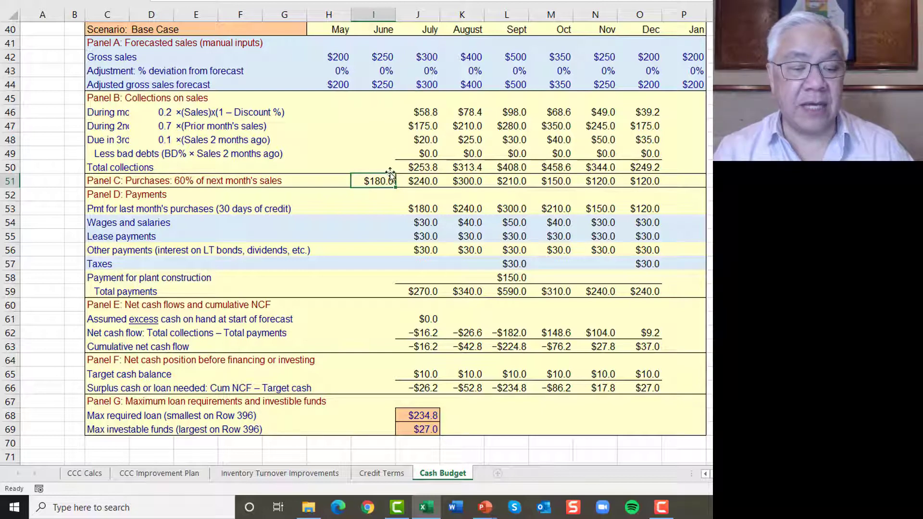
pyautogui.doubleClick(520, 181)
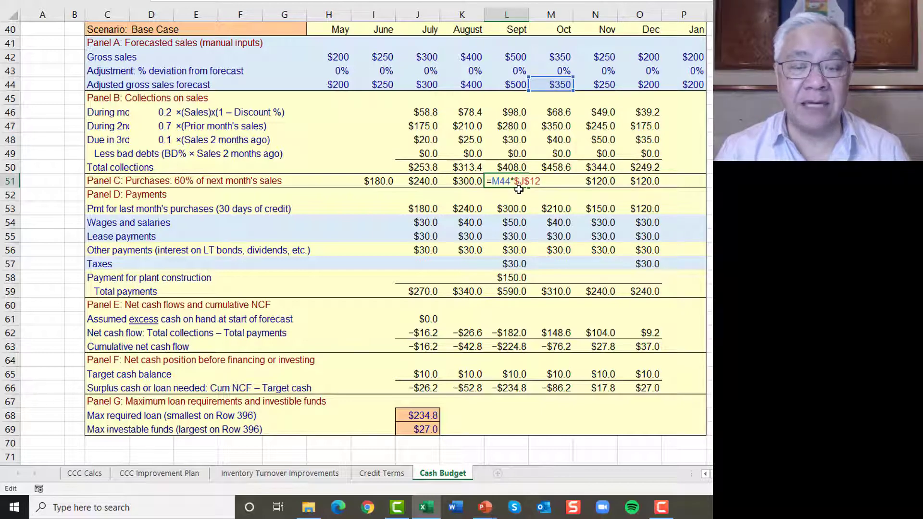
pyautogui.press('Escape')
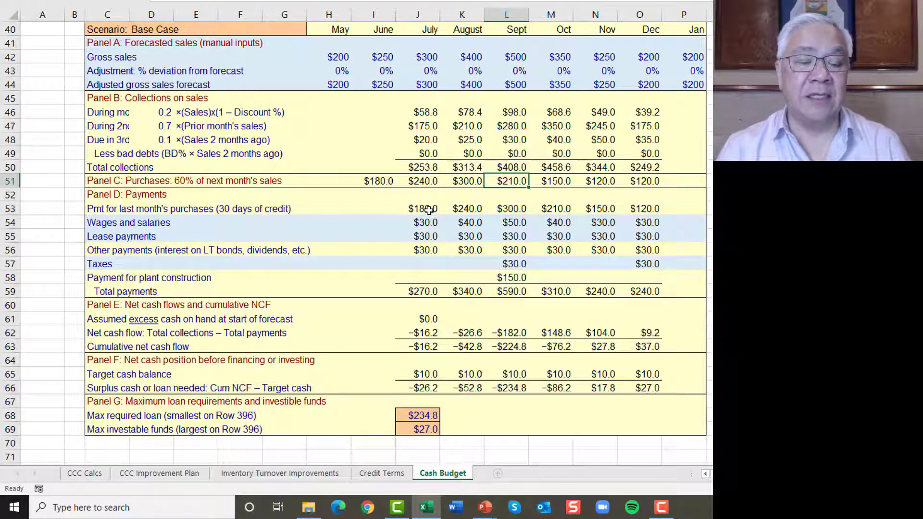
pyautogui.click(374, 181)
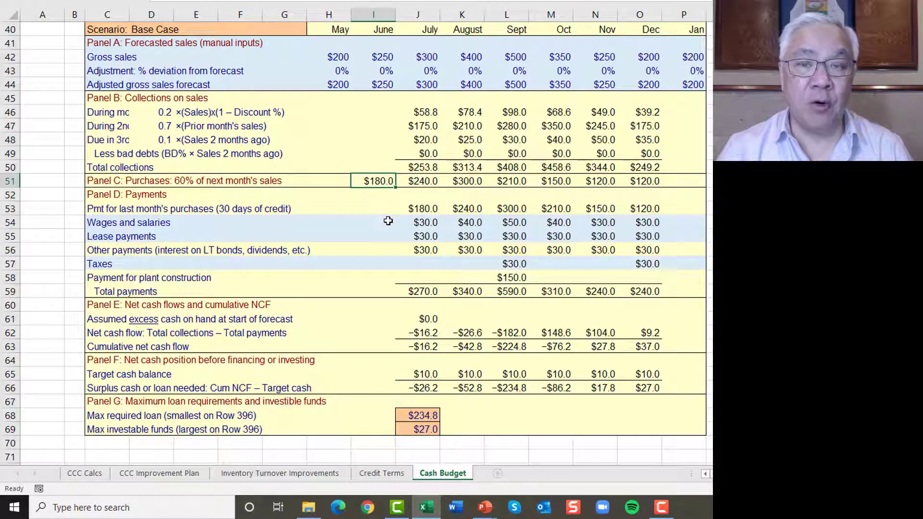
pyautogui.click(426, 210)
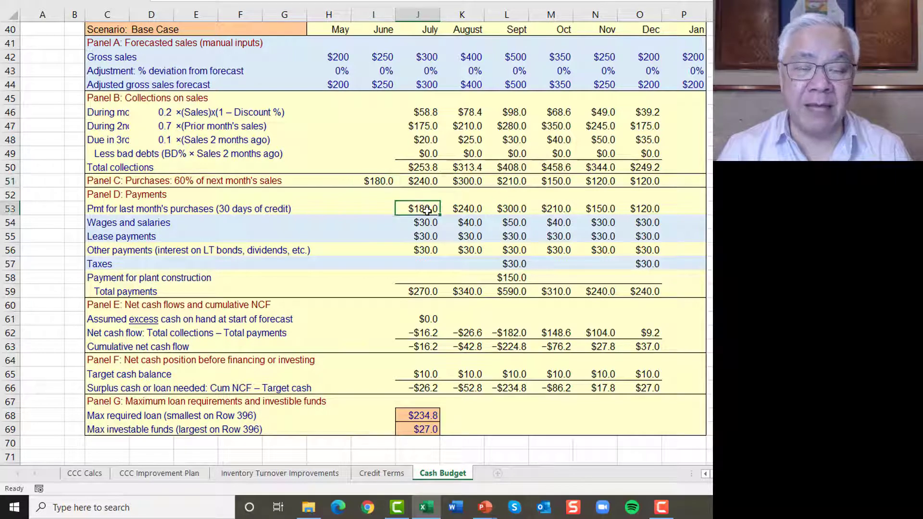
pyautogui.click(475, 182)
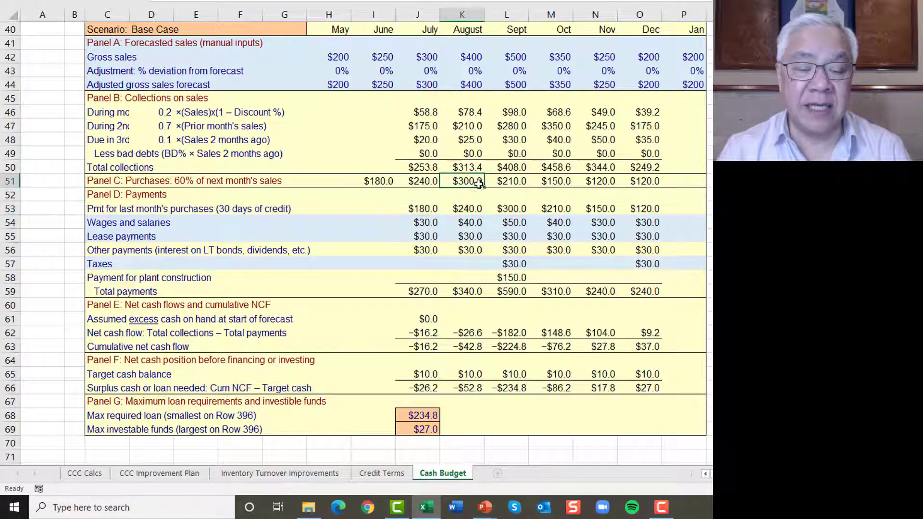
pyautogui.click(523, 210)
pyautogui.click(567, 184)
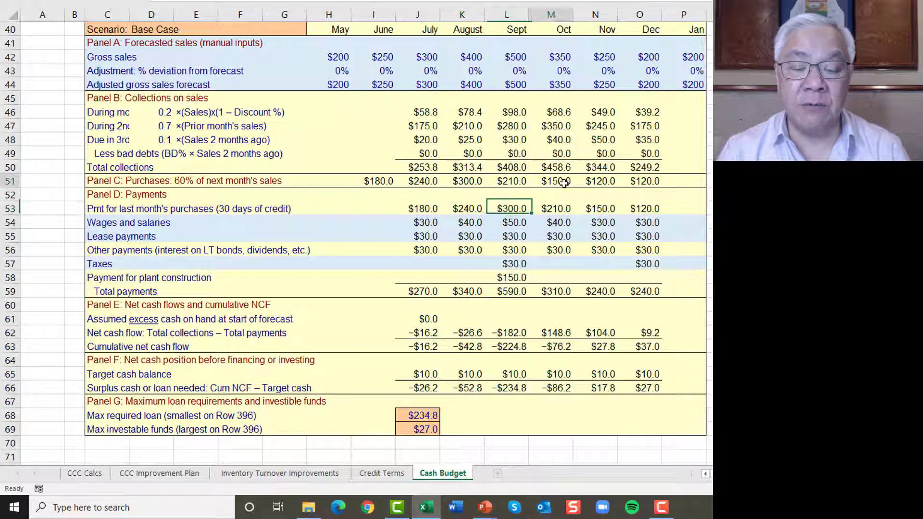
pyautogui.click(612, 210)
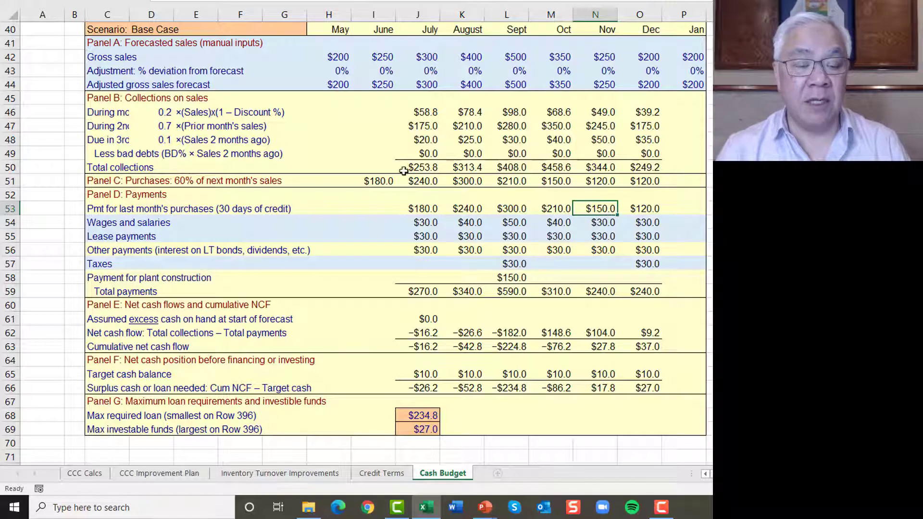
pyautogui.moveTo(386, 178); pyautogui.dragTo(629, 191)
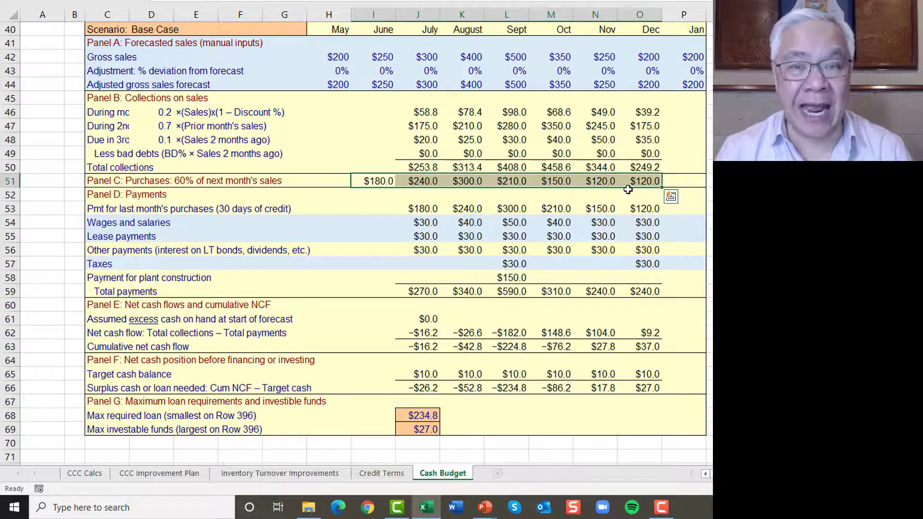
pyautogui.scroll(-2, 625, 190)
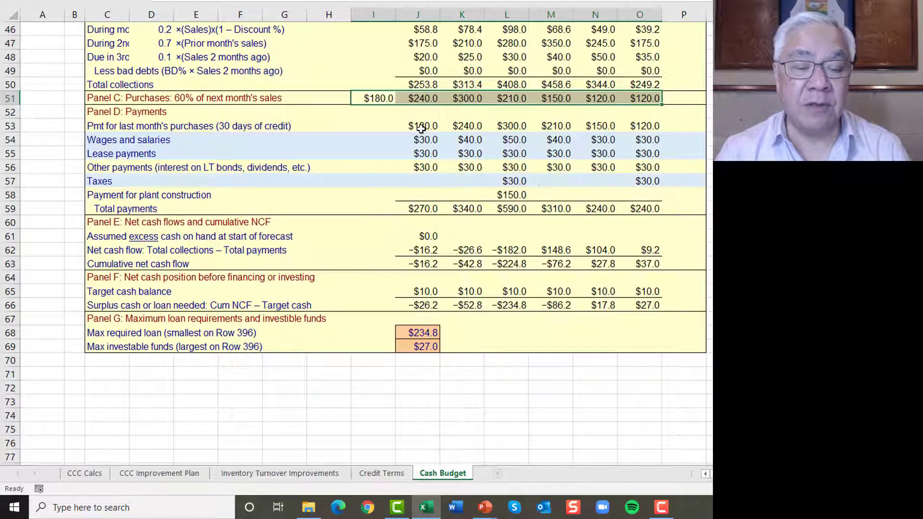
pyautogui.moveTo(421, 129); pyautogui.dragTo(644, 127)
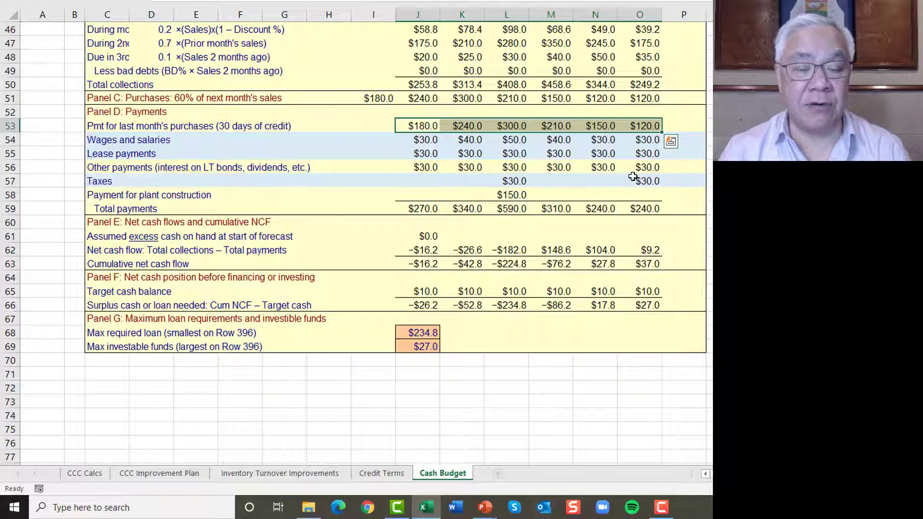
pyautogui.scroll(-1, 632, 177)
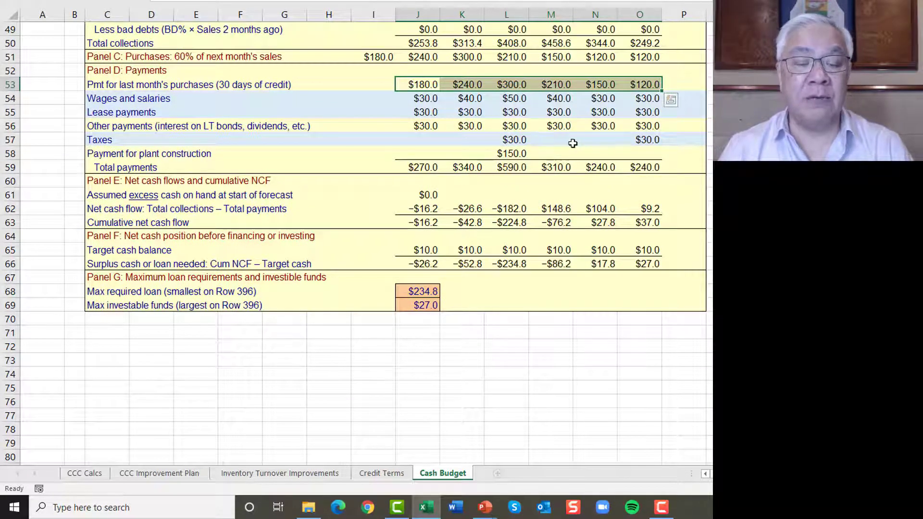
pyautogui.scroll(2, 537, 144)
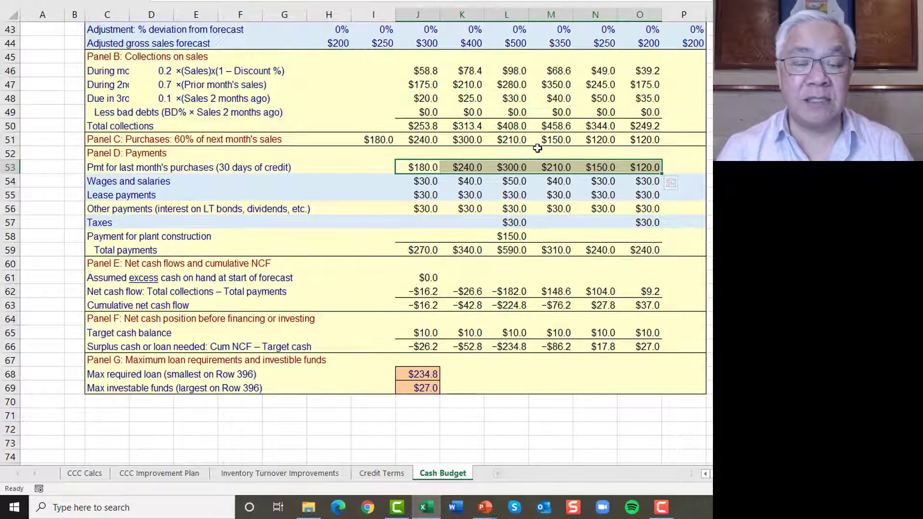
pyautogui.scroll(2, 536, 148)
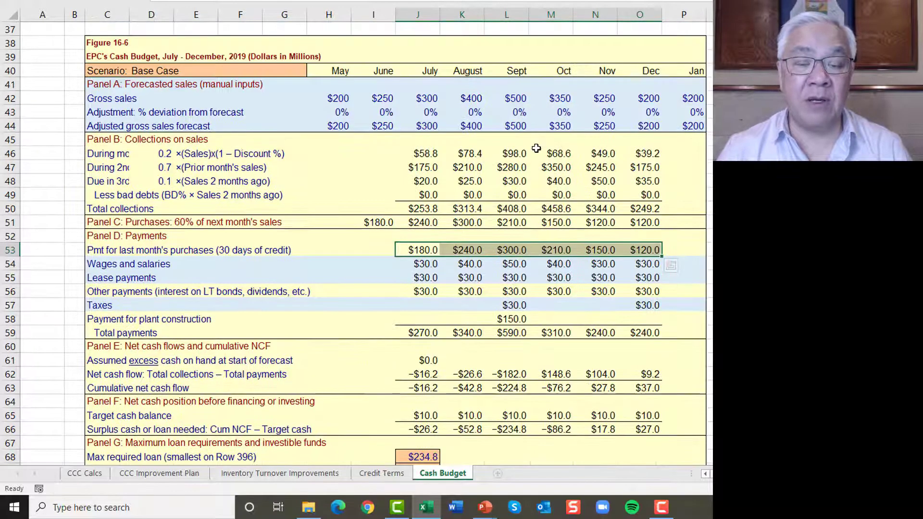
pyautogui.click(513, 304)
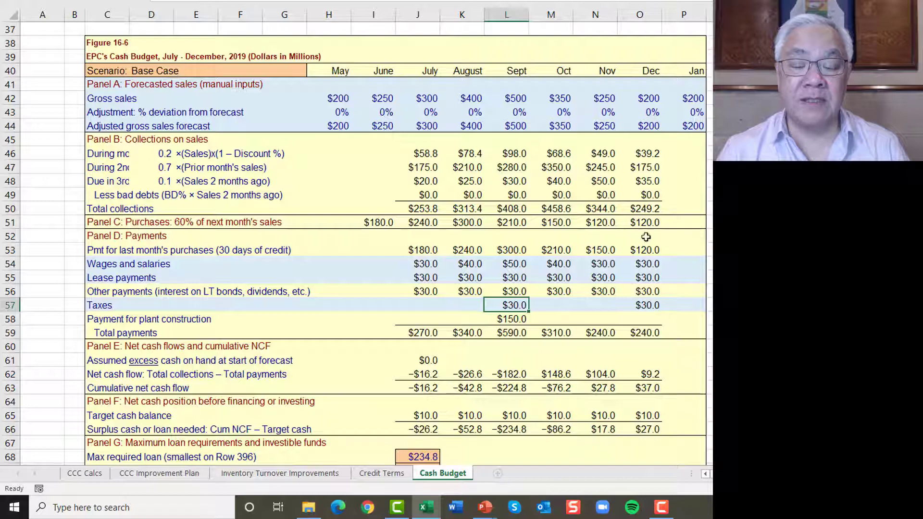
pyautogui.scroll(-1, 645, 237)
pyautogui.scroll(-2, 645, 237)
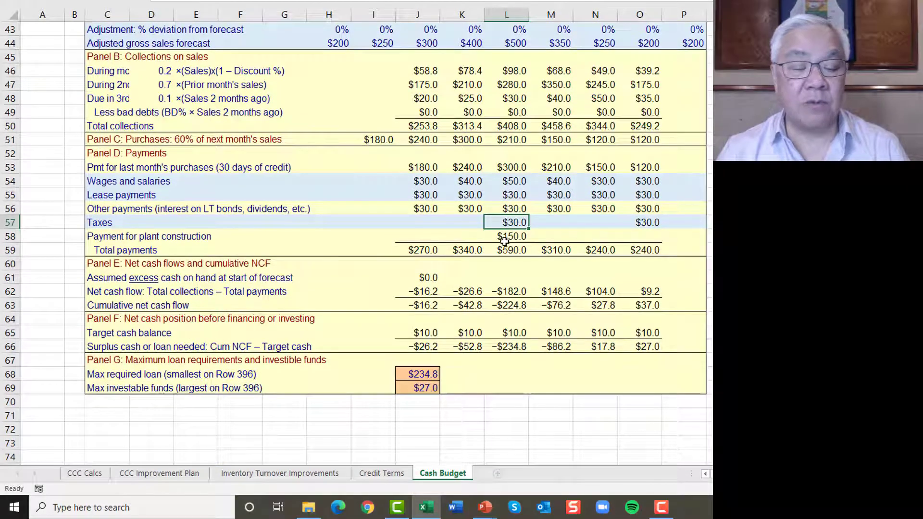
pyautogui.click(510, 238)
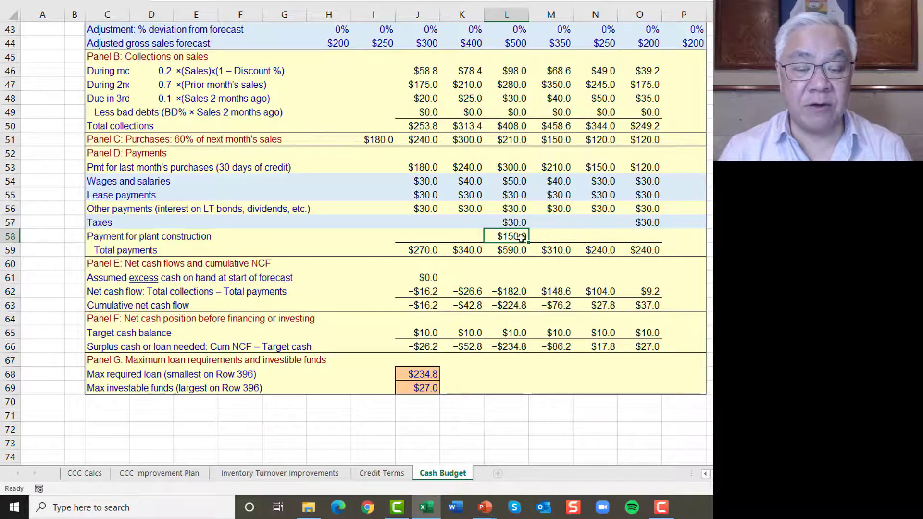
pyautogui.scroll(6, 525, 241)
pyautogui.scroll(8, 525, 241)
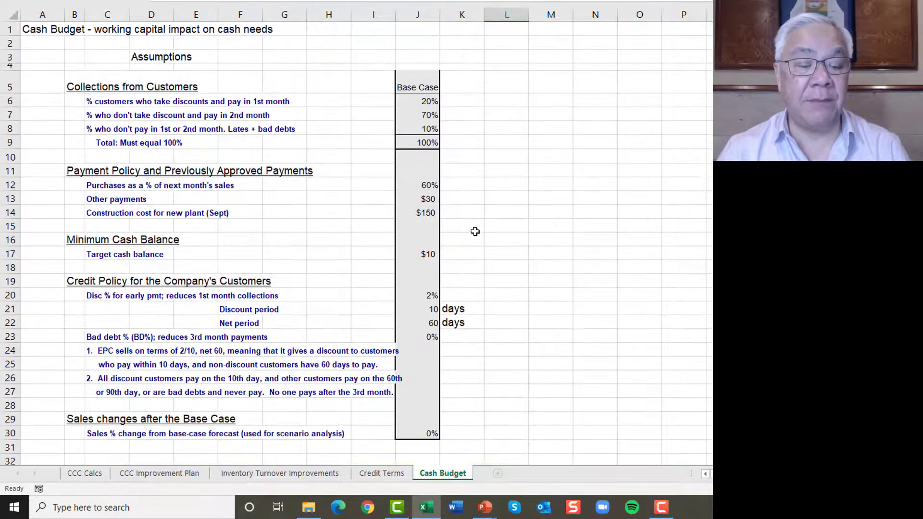
pyautogui.click(422, 215)
# Highlight July–December payments, noting July collections of $253.8 against payments of $270.0
pyautogui.scroll(-13, 471, 250)
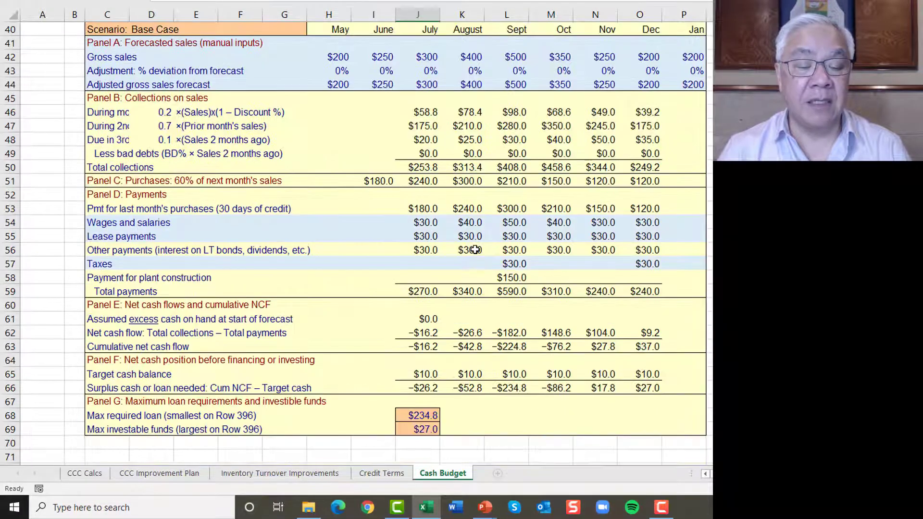
pyautogui.moveTo(423, 210); pyautogui.dragTo(502, 293)
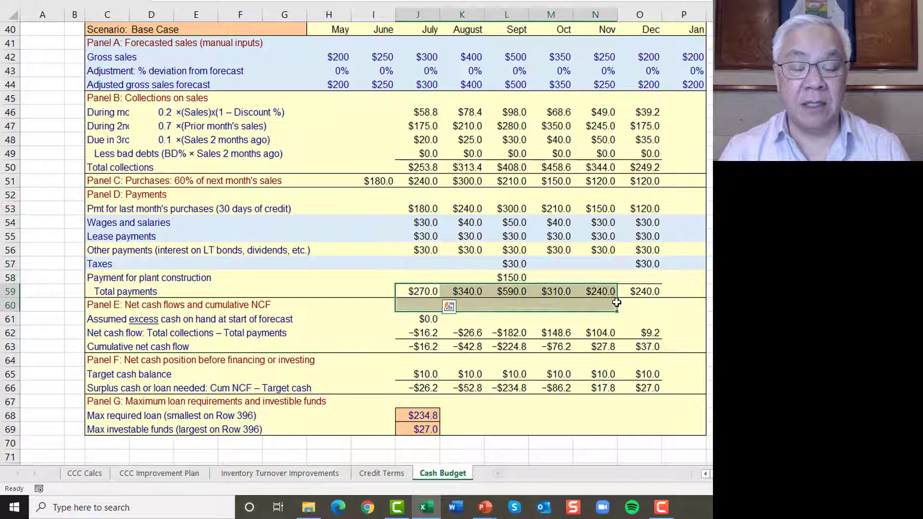
pyautogui.moveTo(617, 303); pyautogui.dragTo(655, 298)
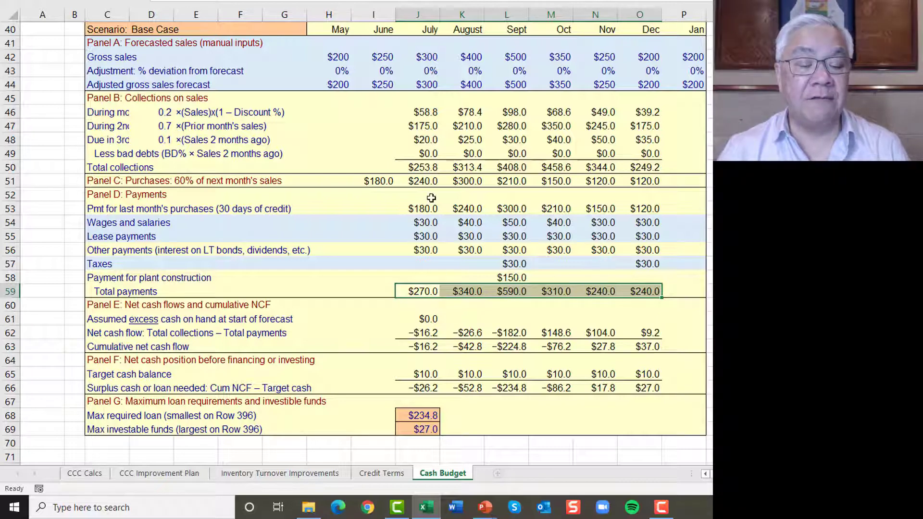
pyautogui.click(433, 167)
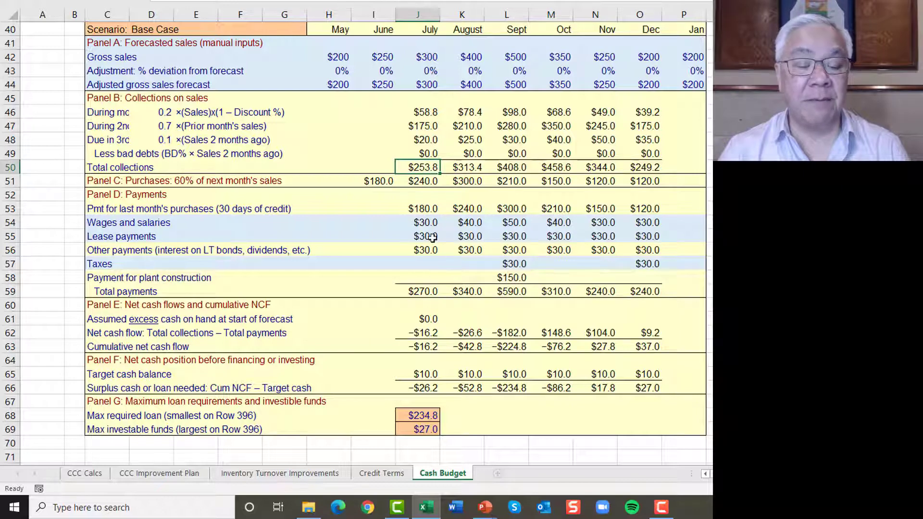
pyautogui.click(427, 292)
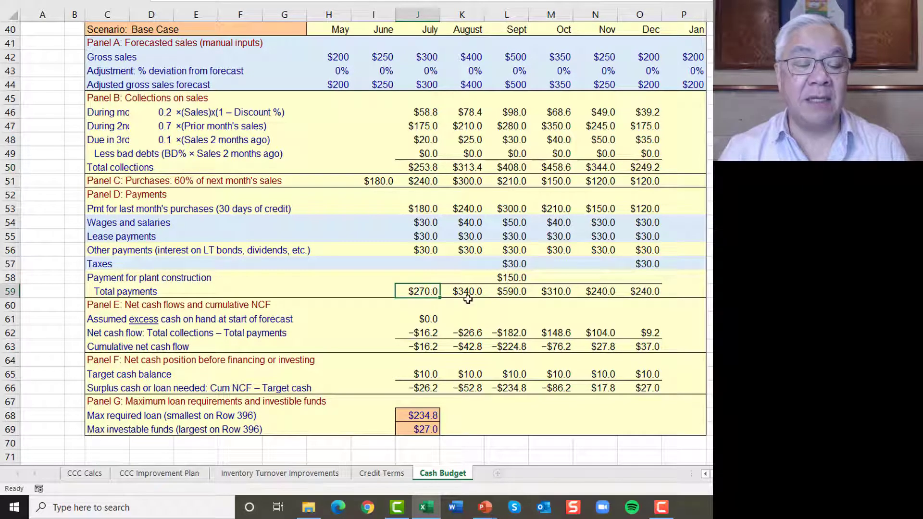
# Show July's net cash flow formula =J50-J59 and leave it unchanged
pyautogui.doubleClick(429, 332)
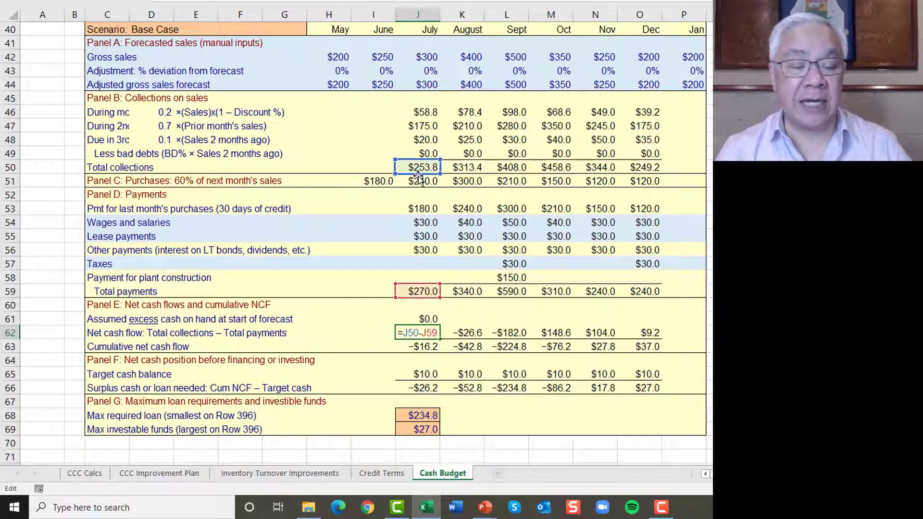
pyautogui.press('Escape')
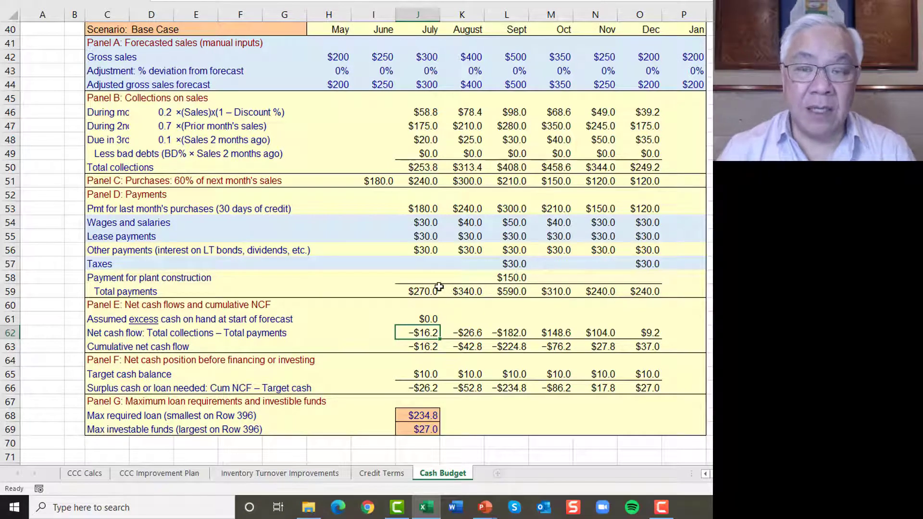
pyautogui.scroll(11, 436, 313)
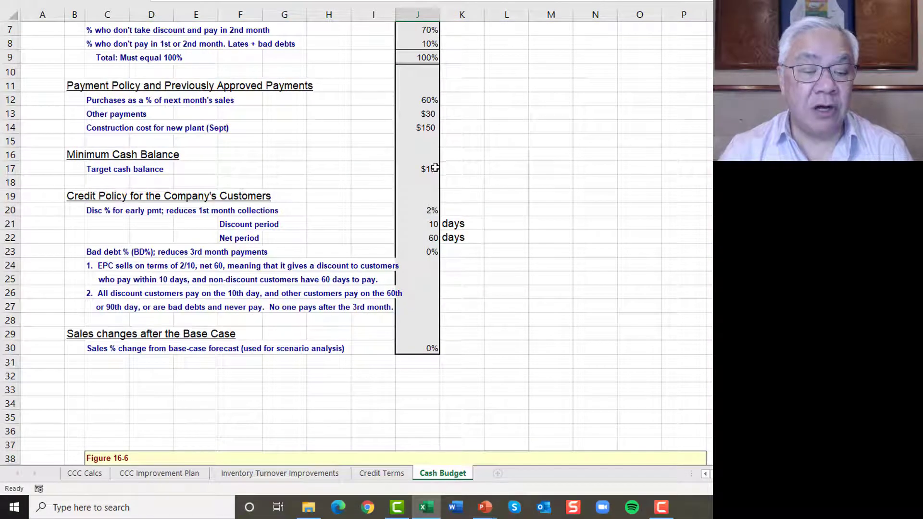
# Trace July's −$26.2 loan needed from −$16.2 net cash flow and the $10.0 target balance
pyautogui.click(433, 167)
pyautogui.scroll(-12, 493, 284)
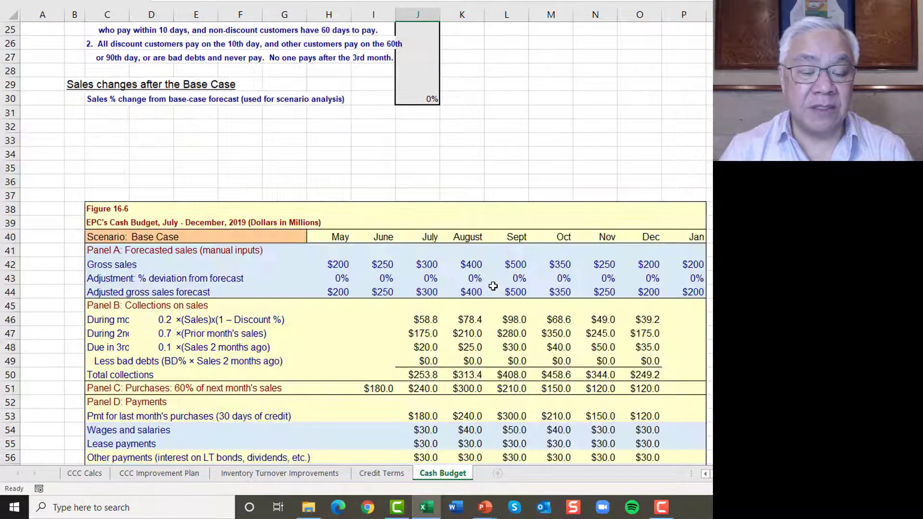
pyautogui.scroll(-1, 493, 284)
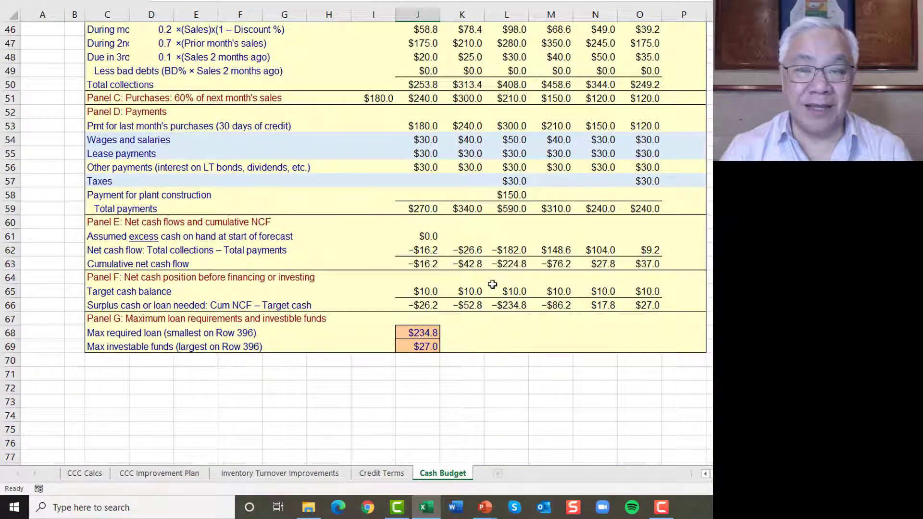
pyautogui.click(429, 250)
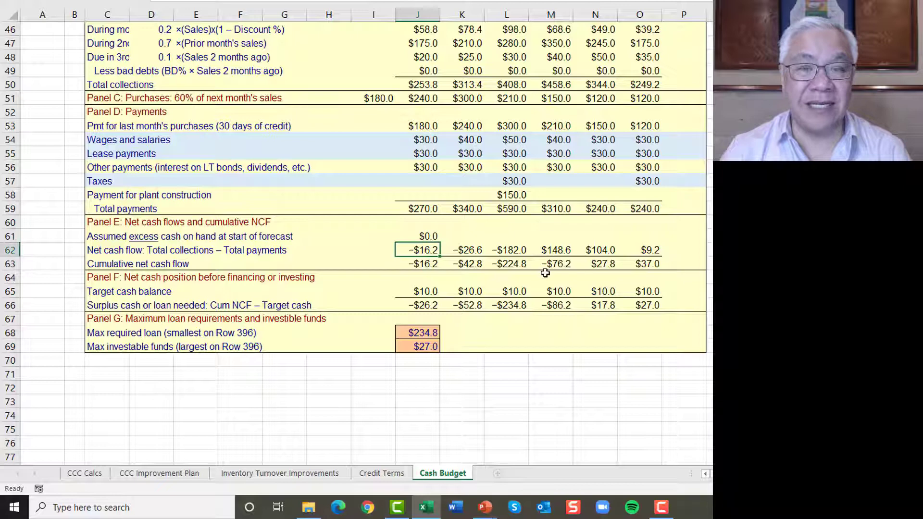
pyautogui.click(435, 291)
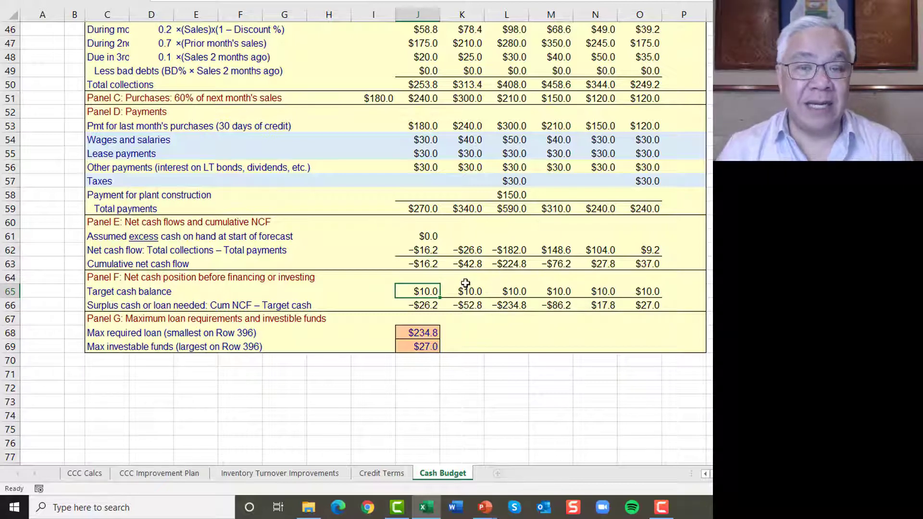
pyautogui.click(421, 309)
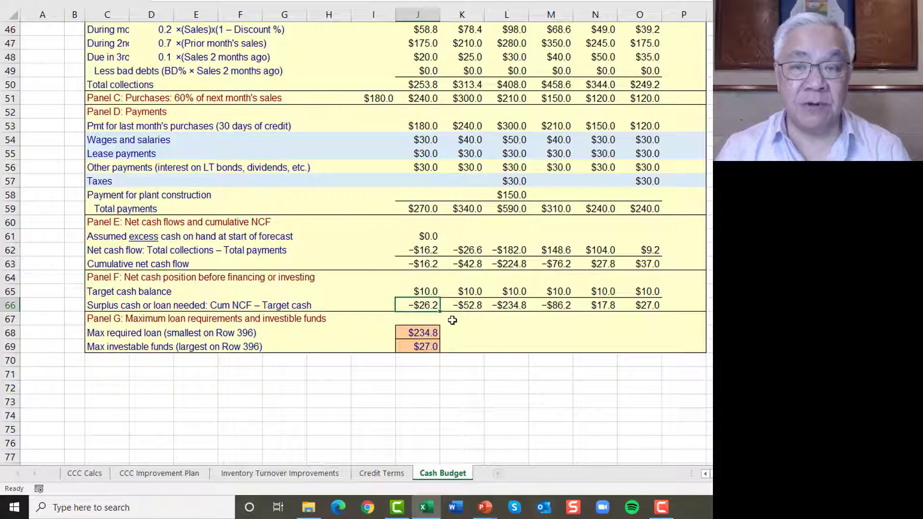
pyautogui.click(472, 336)
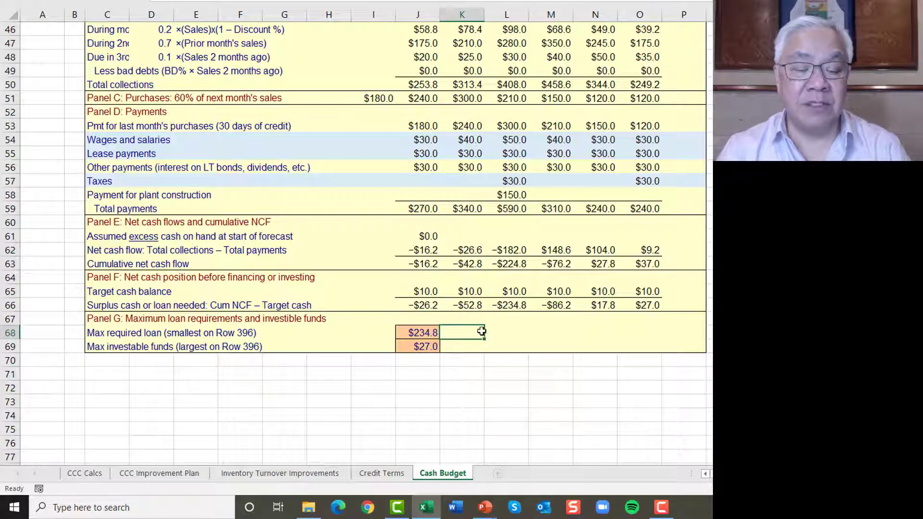
pyautogui.scroll(5, 465, 314)
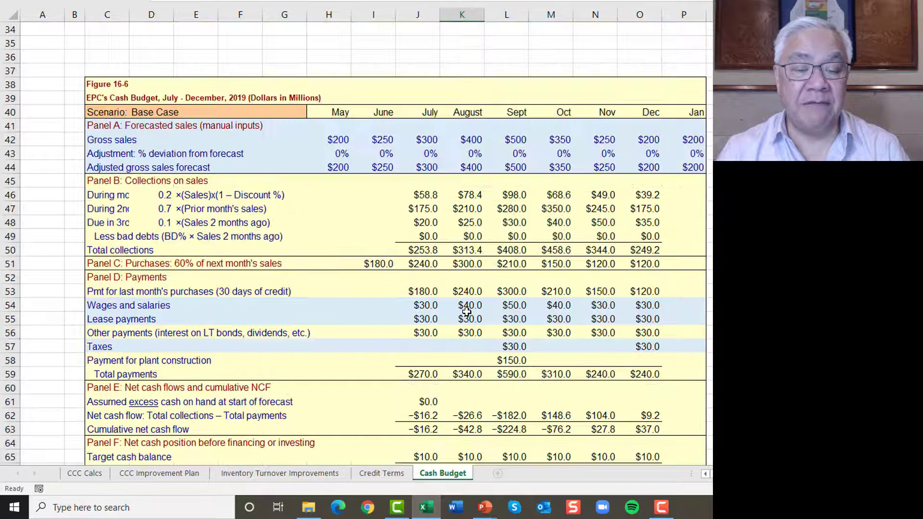
pyautogui.scroll(-6, 465, 314)
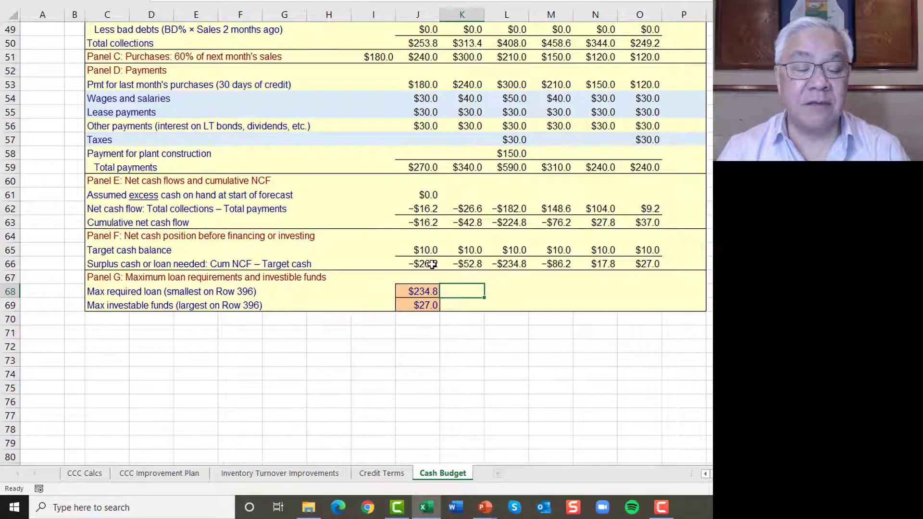
pyautogui.moveTo(424, 264); pyautogui.dragTo(572, 265)
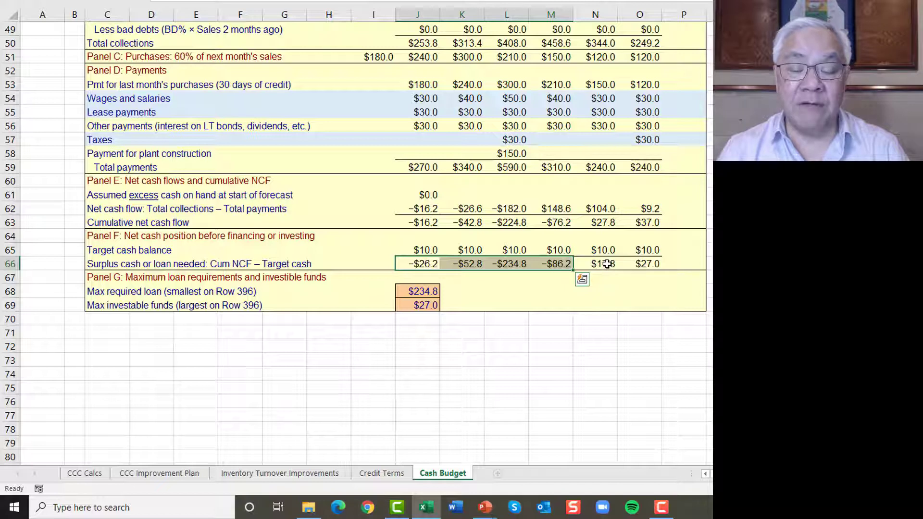
pyautogui.moveTo(607, 264); pyautogui.dragTo(647, 265)
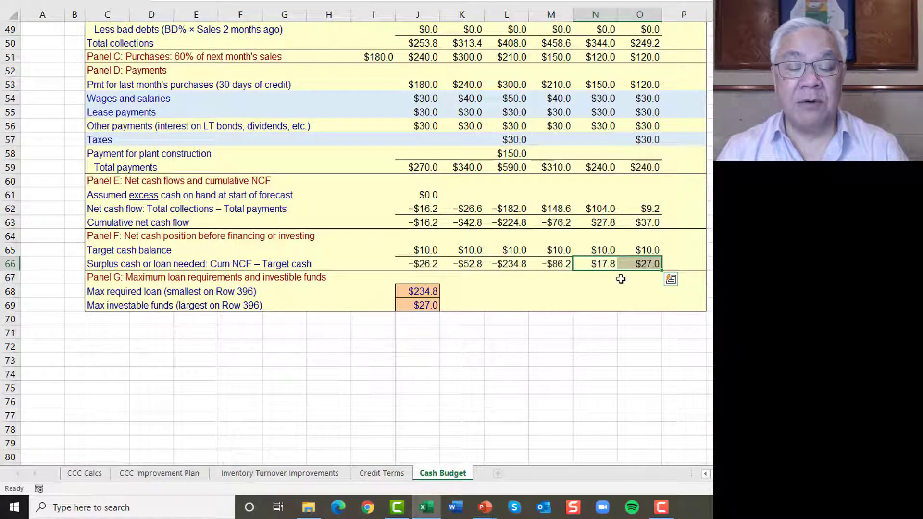
pyautogui.click(635, 264)
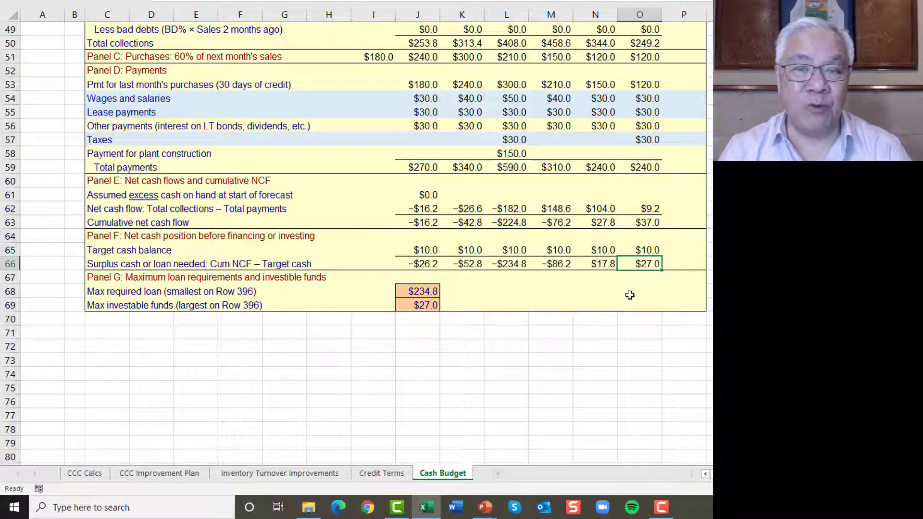
pyautogui.moveTo(429, 264); pyautogui.dragTo(469, 264)
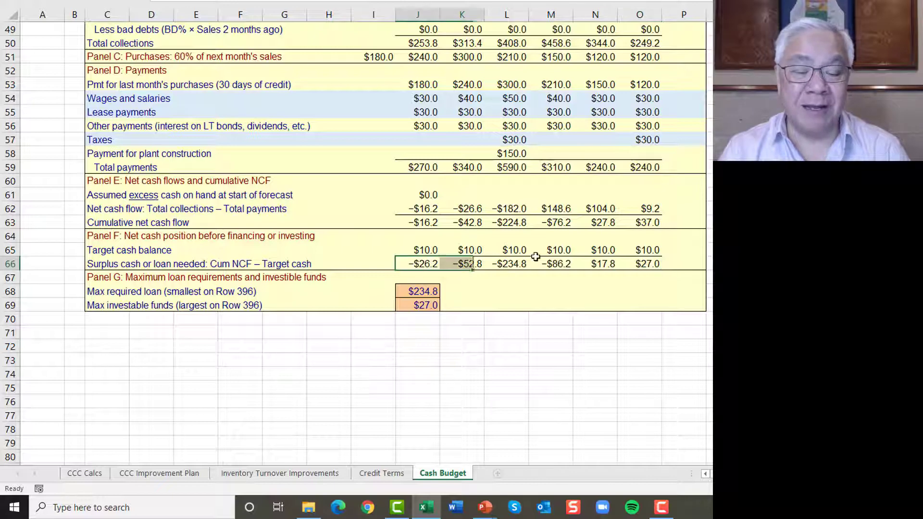
pyautogui.moveTo(536, 256); pyautogui.dragTo(559, 264)
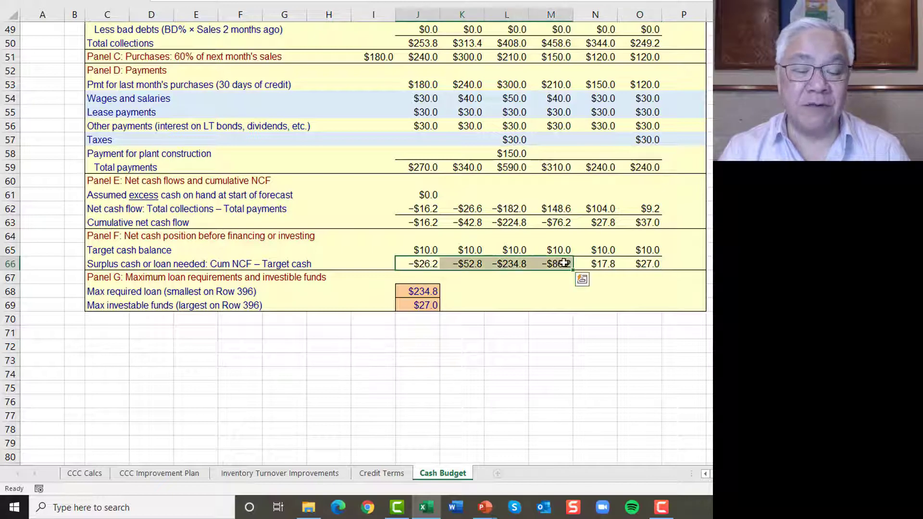
pyautogui.click(579, 343)
pyautogui.click(462, 360)
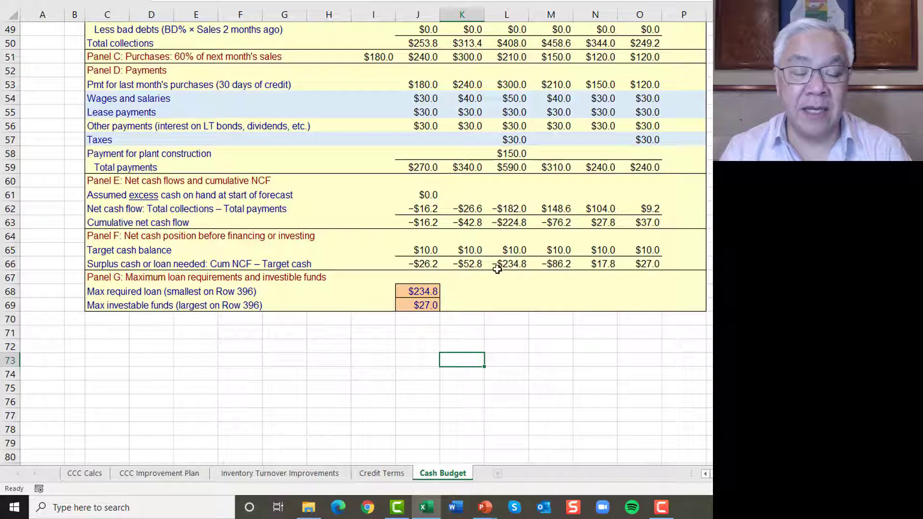
pyautogui.click(499, 269)
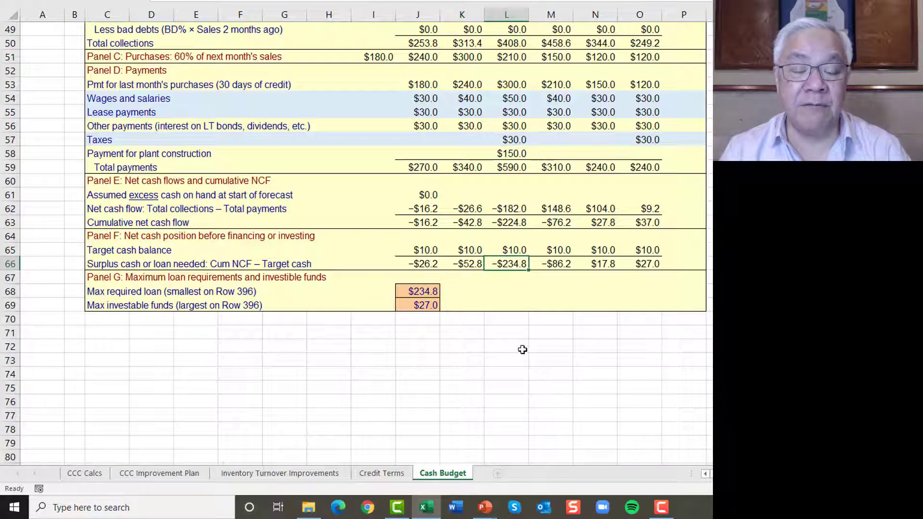
pyautogui.doubleClick(421, 292)
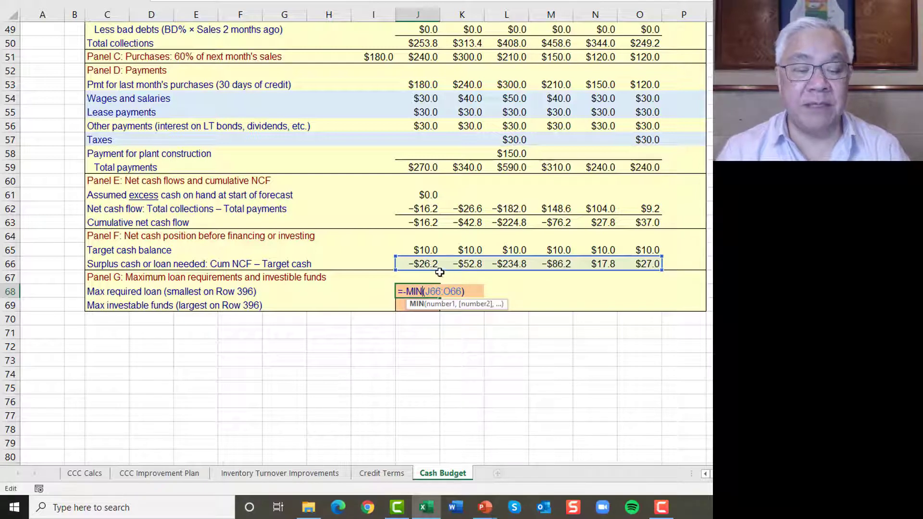
pyautogui.click(607, 402)
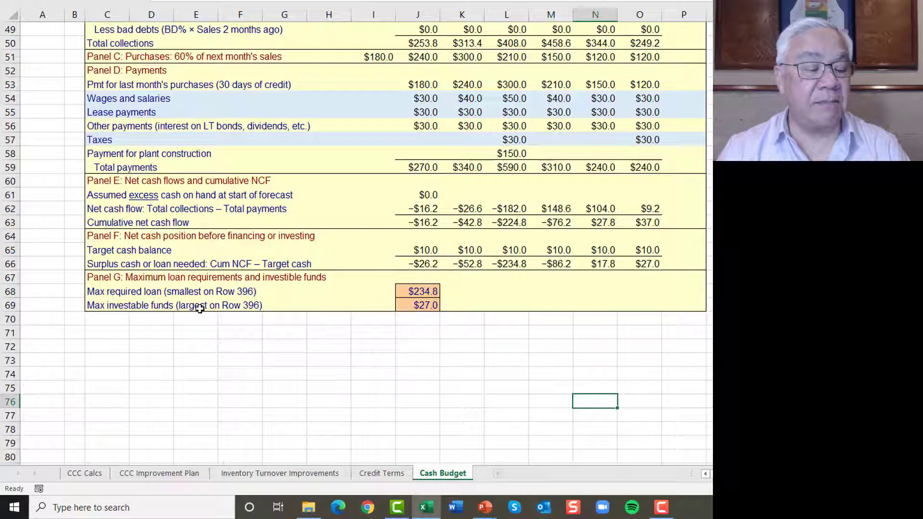
pyautogui.doubleClick(420, 310)
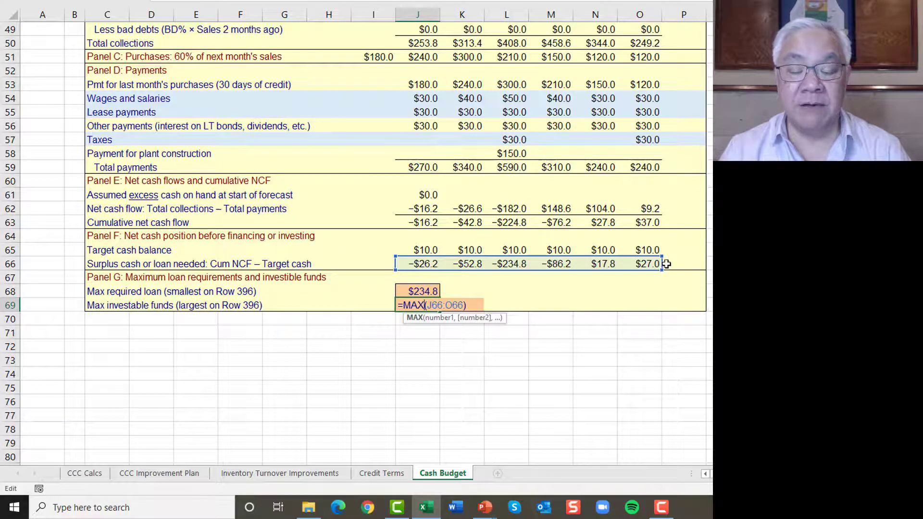
pyautogui.click(655, 350)
pyautogui.click(656, 264)
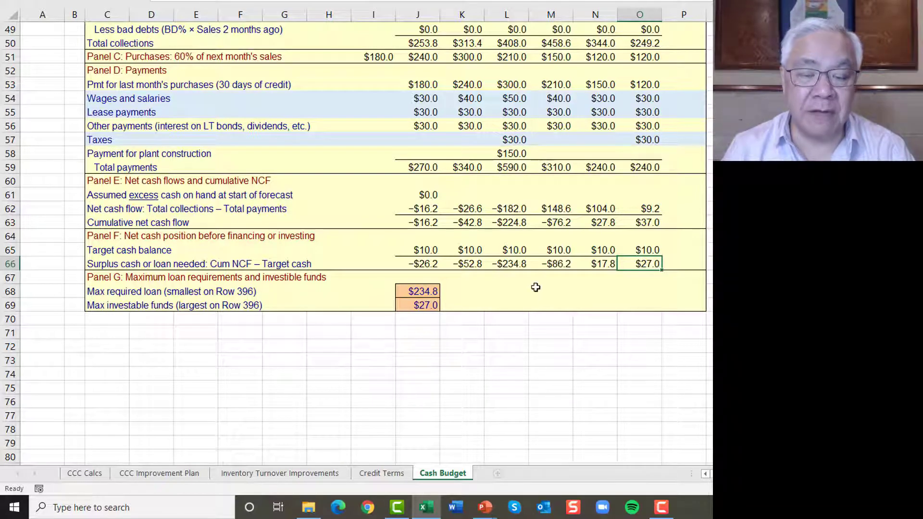
# Select September's column: $408.0 collections, $590.0 payments, and a $234.8 loan needed
pyautogui.scroll(4, 529, 255)
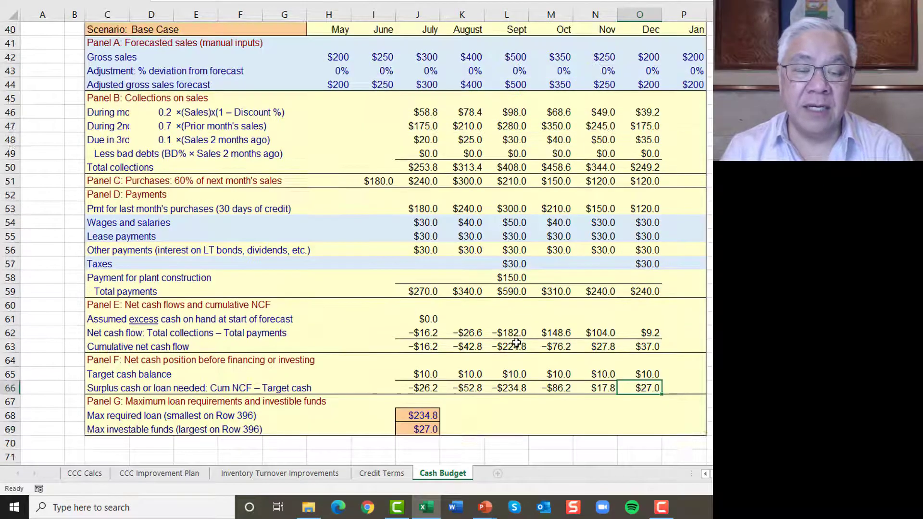
pyautogui.moveTo(510, 74); pyautogui.dragTo(512, 445)
pyautogui.scroll(-2, 582, 455)
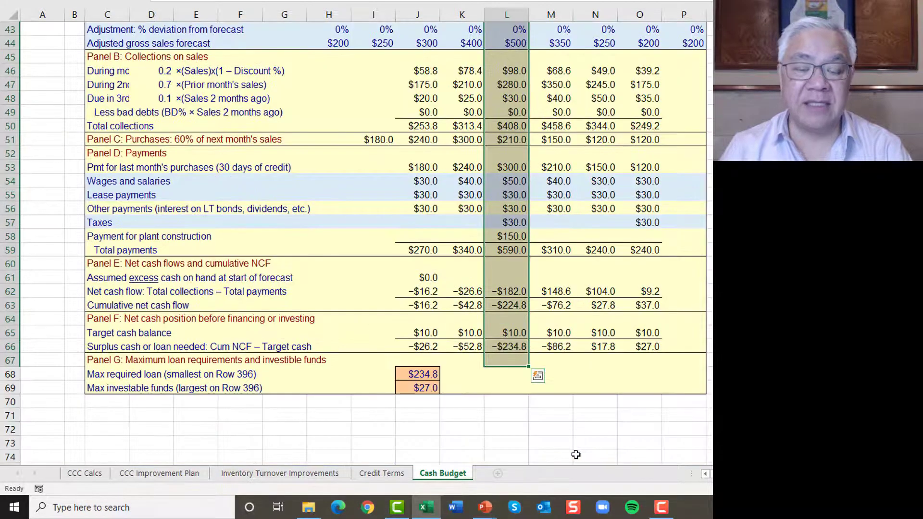